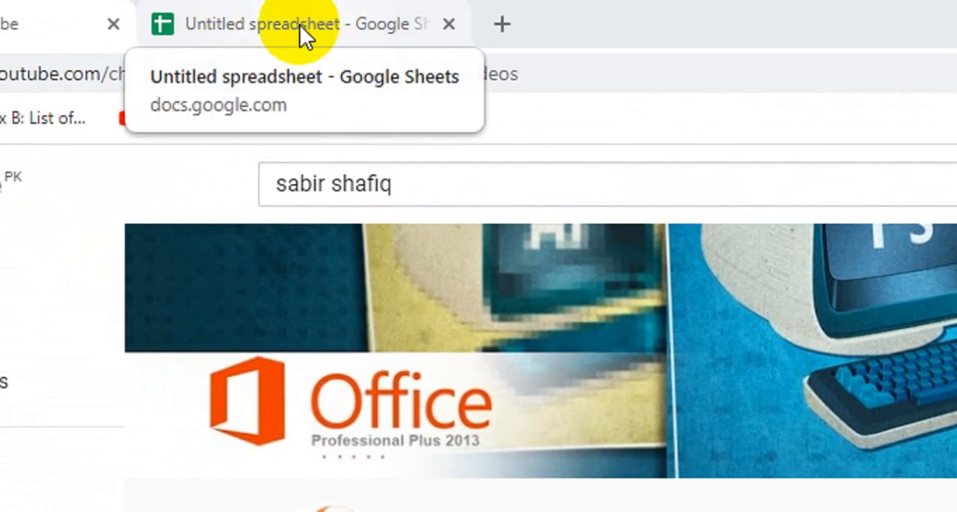
Switch to the Untitled spreadsheet in Google Sheets and link M4, the first Emp ID cell of the third table, to B4
left_click(300, 25)
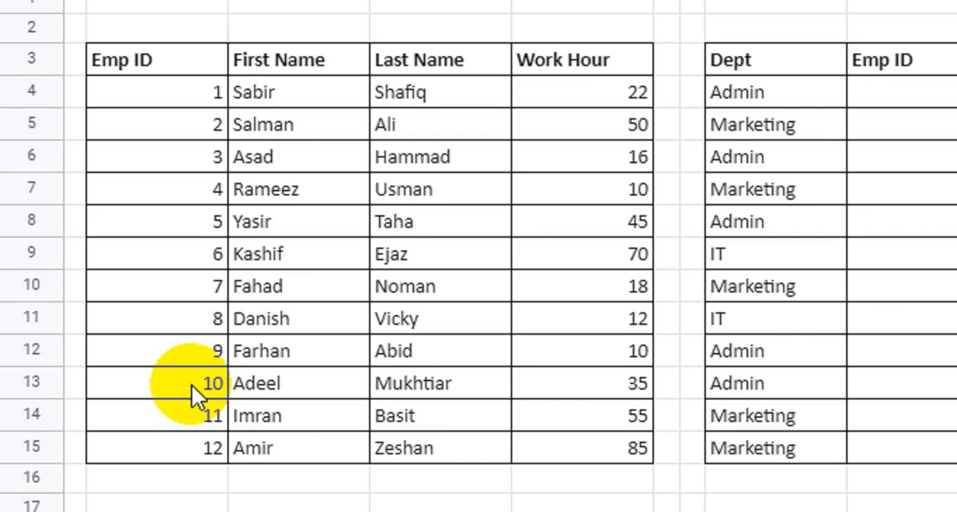
scroll(213, 142, "up", 2)
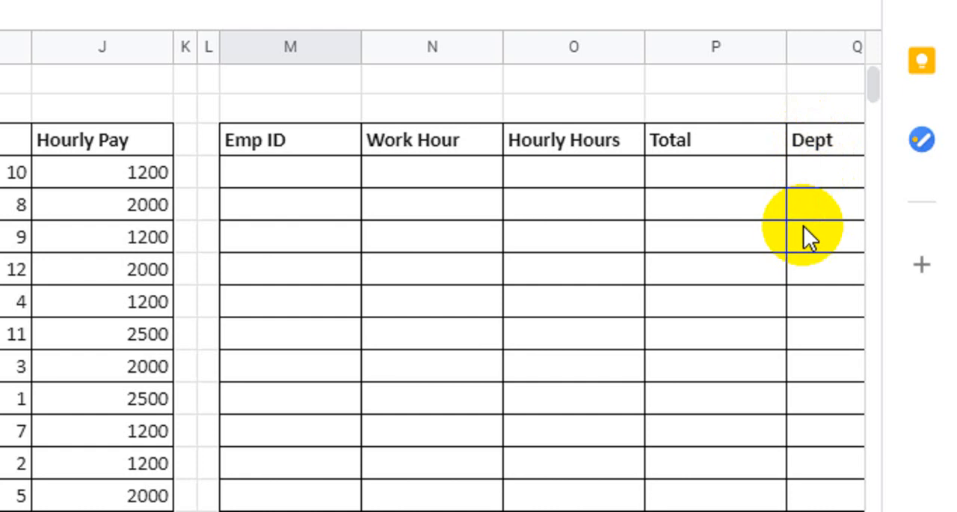
left_click(263, 148)
left_click(264, 171)
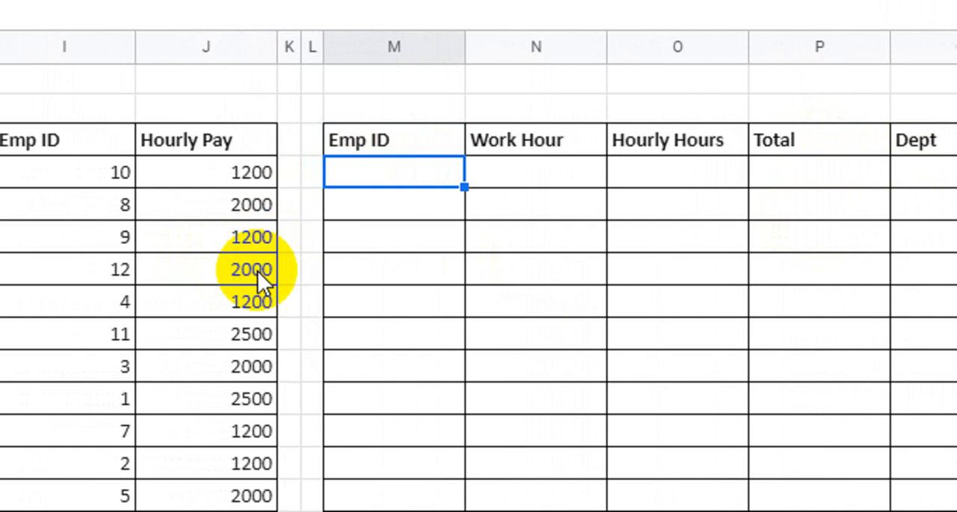
type("=")
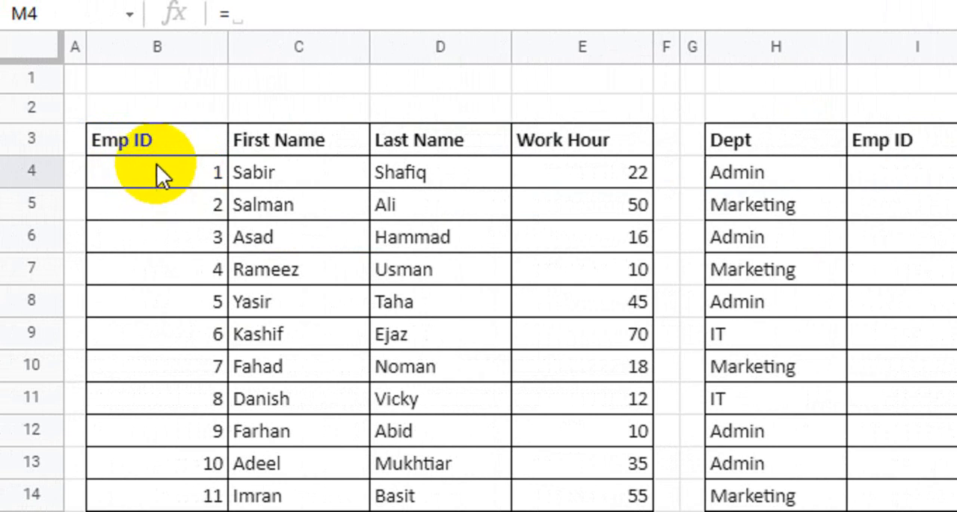
left_click(166, 172)
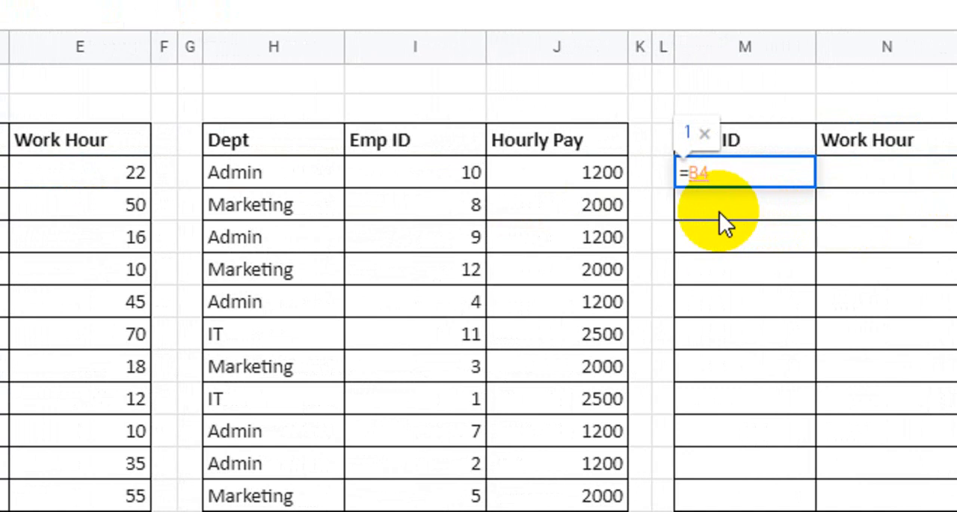
key("Return")
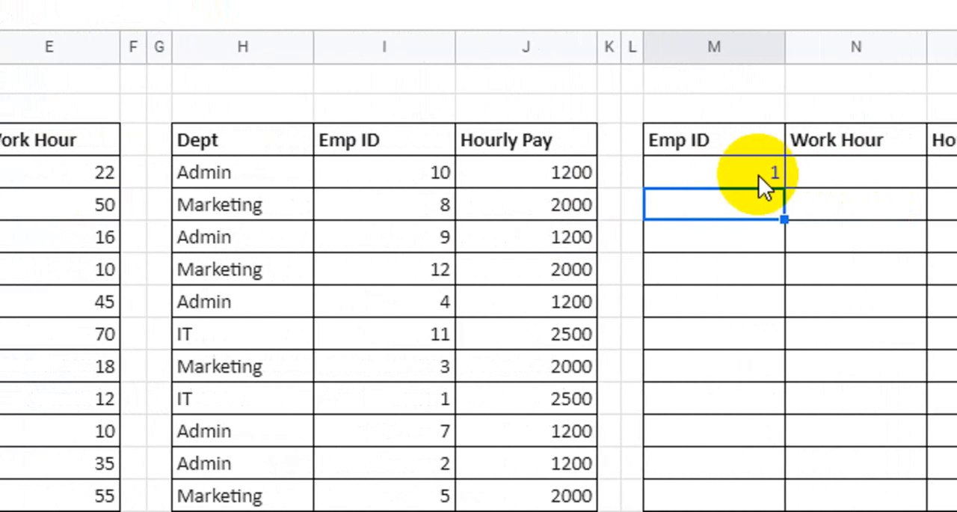
Fill the Emp ID formula from M4 down to M15
left_click(720, 176)
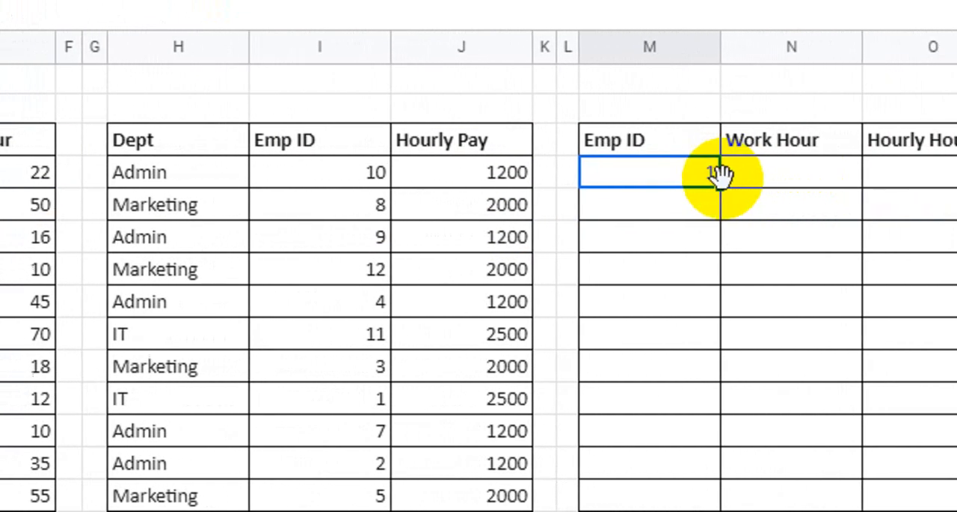
left_click_drag(716, 187, 709, 511)
left_click_drag(709, 402, 710, 403)
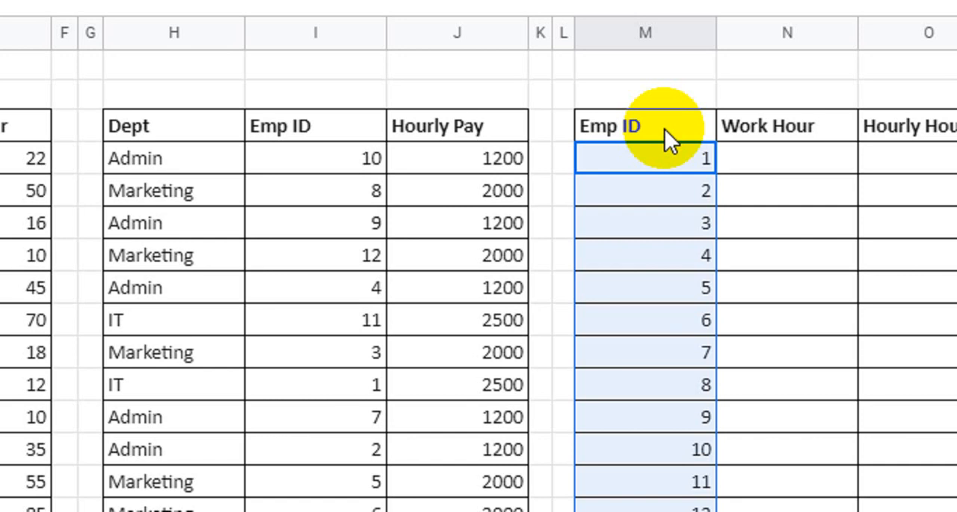
Enter =E4 in N4 under Work Hour and fill the formula down to N15
left_click(771, 156)
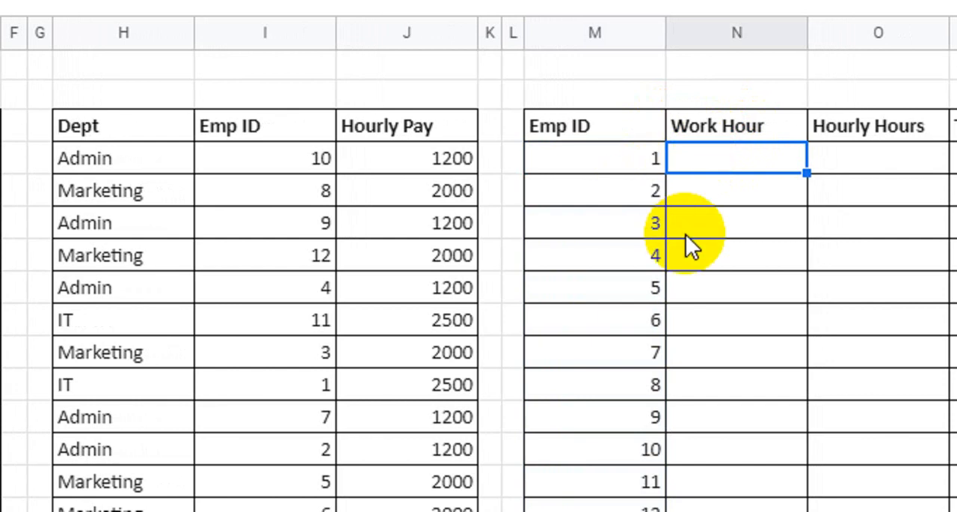
type("=")
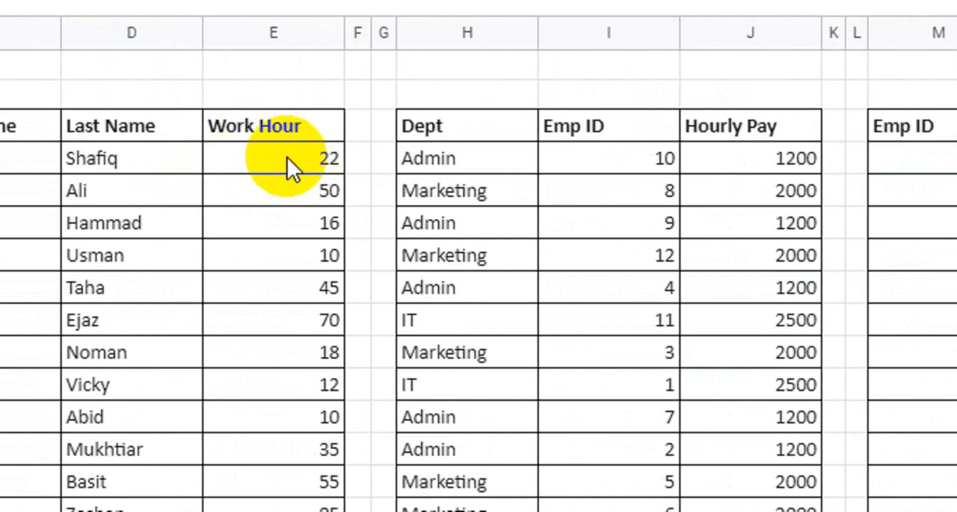
left_click(287, 157)
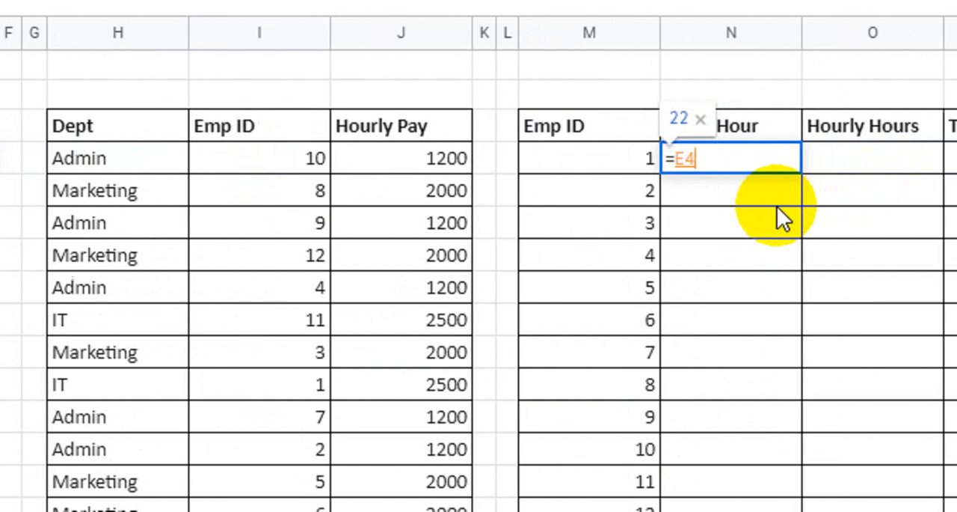
key("Return")
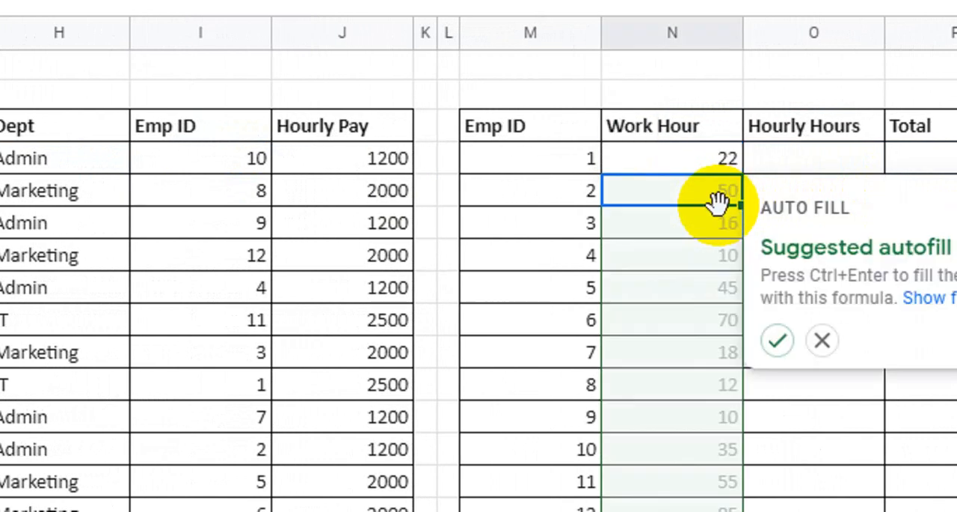
left_click(705, 162)
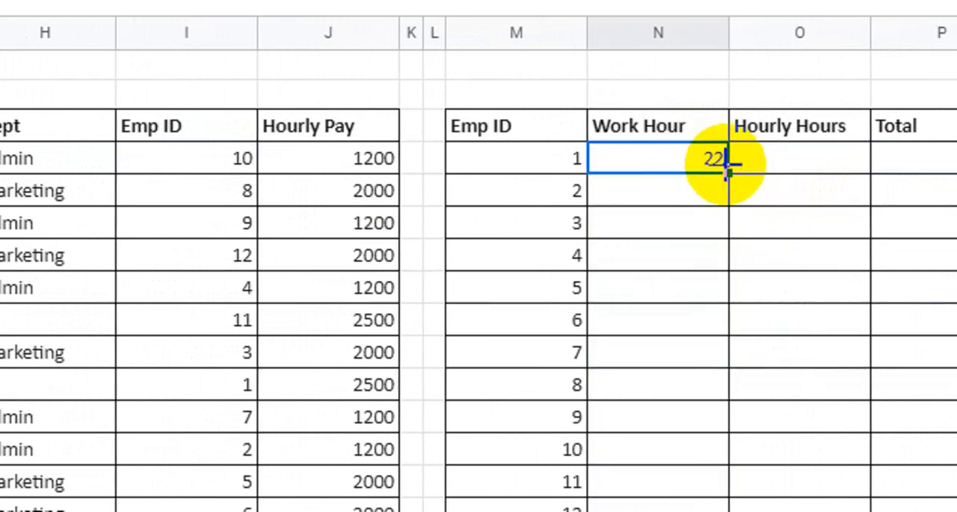
left_click_drag(718, 174, 718, 391)
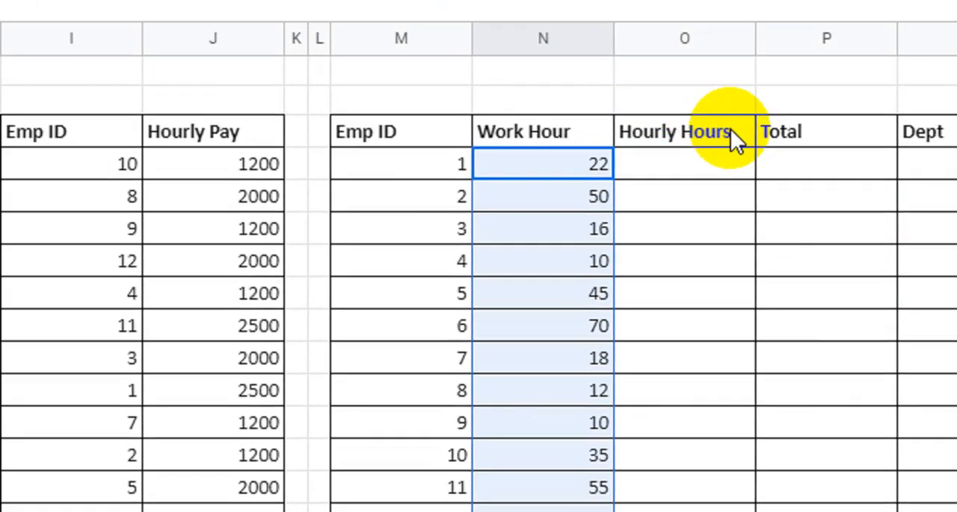
Rename the Hourly Hours header in O3 as "Hourly Pay"
left_click(722, 131)
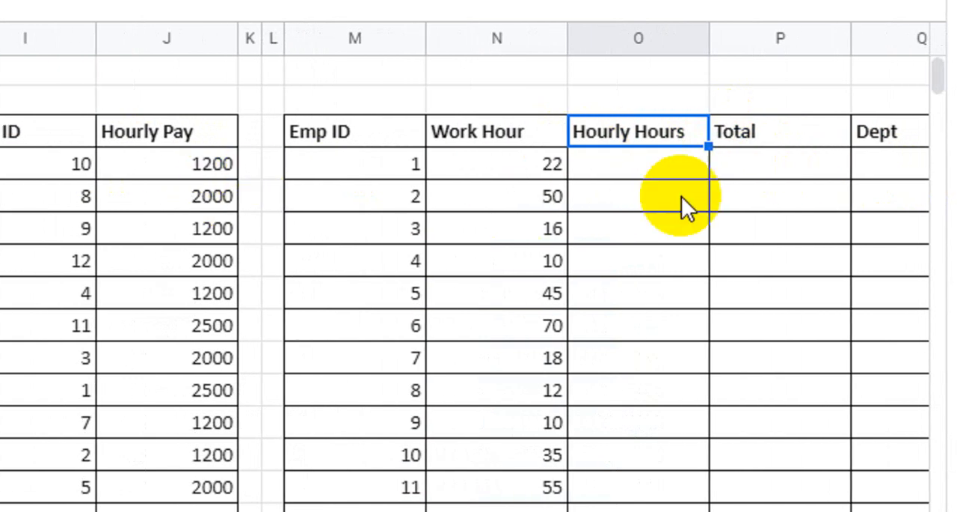
left_click(691, 129)
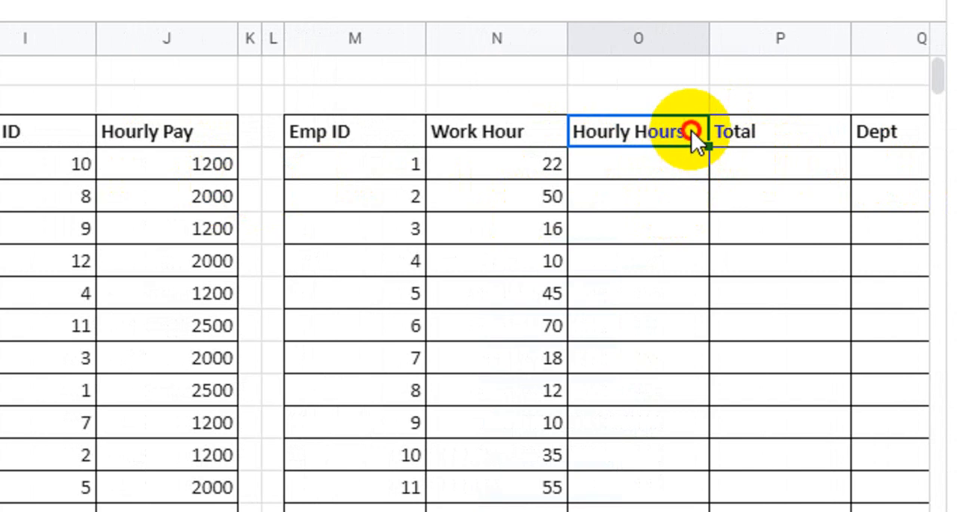
left_click(691, 129)
key("BackSpace")
key("BackSpace")
key("BackSpace")
key("BackSpace")
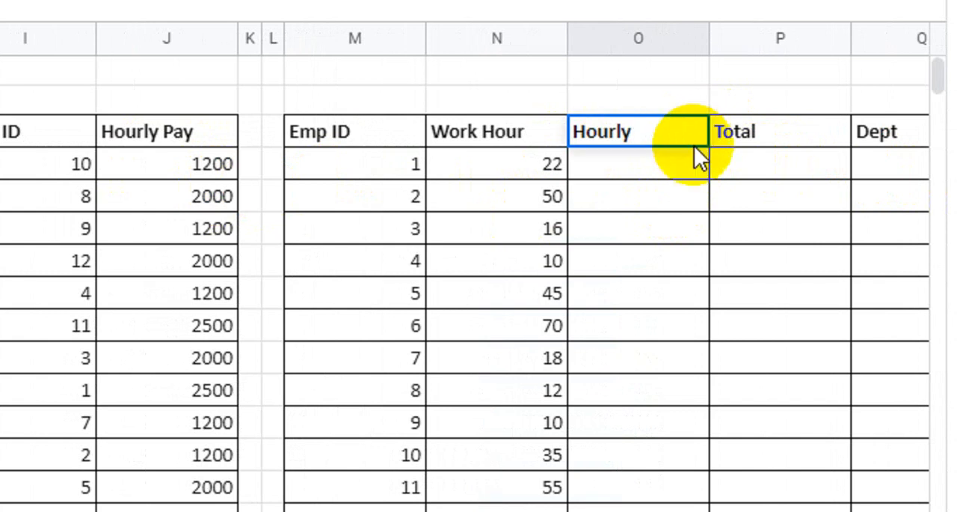
type("PAy")
key("Return")
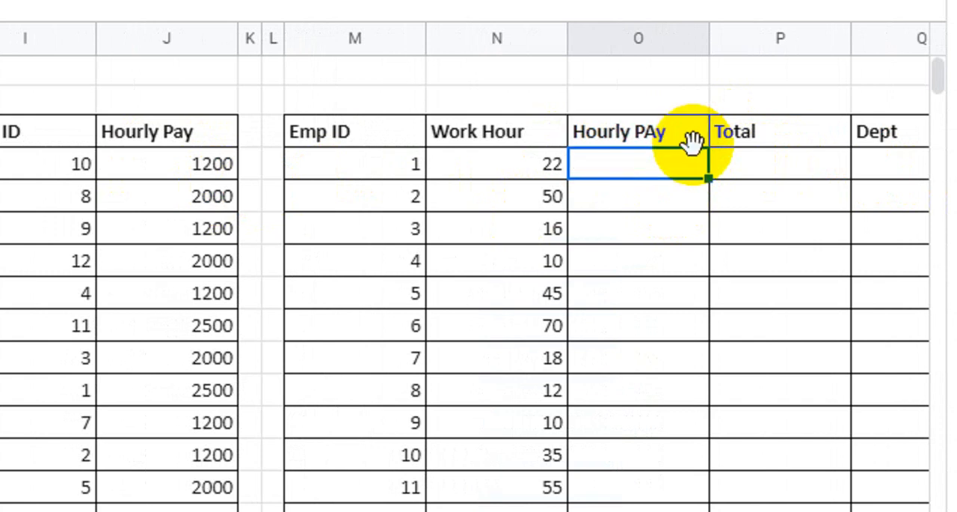
double_click(680, 138)
key("BackSpace")
key("BackSpace")
type("ay")
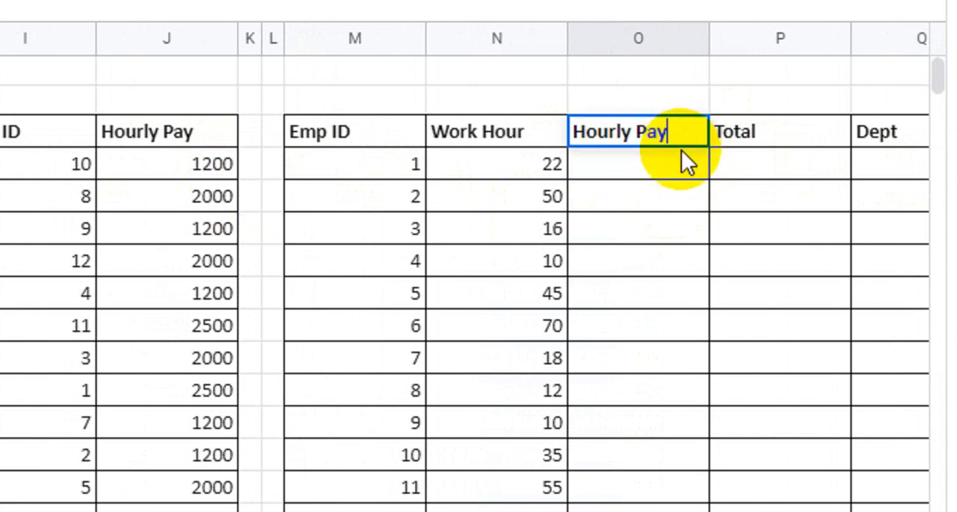
key("Return")
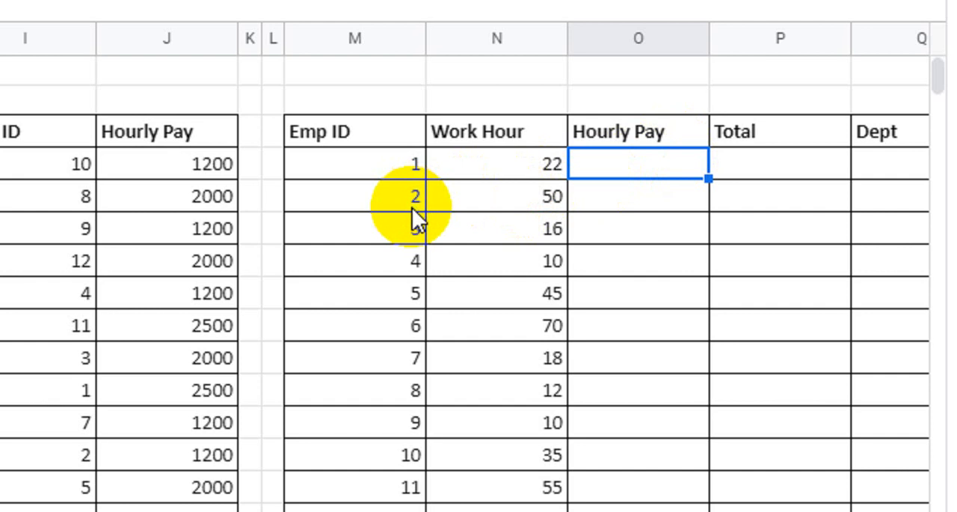
Begin a VLOOKUP formula in O4 with M4 as the search key and the absolute range $I$4:$J$15 as the lookup table
type("=")
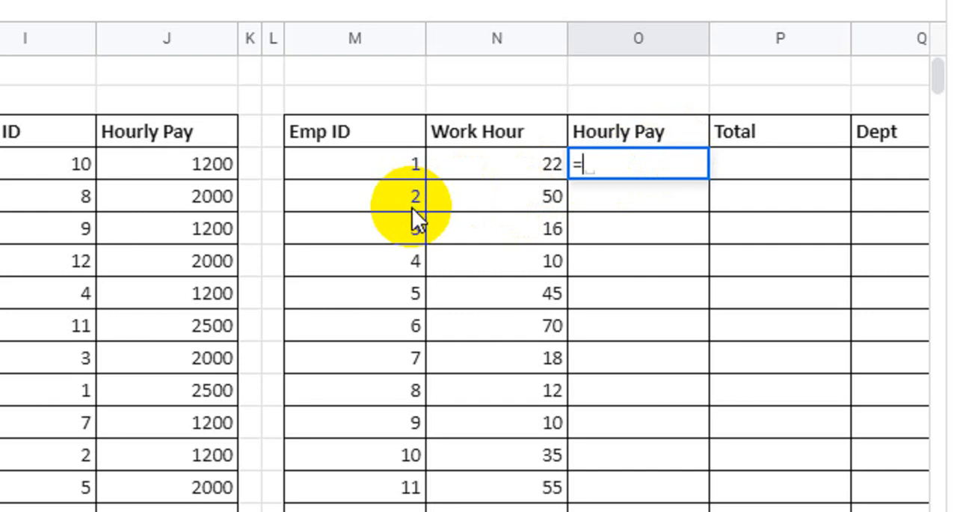
type("vloo")
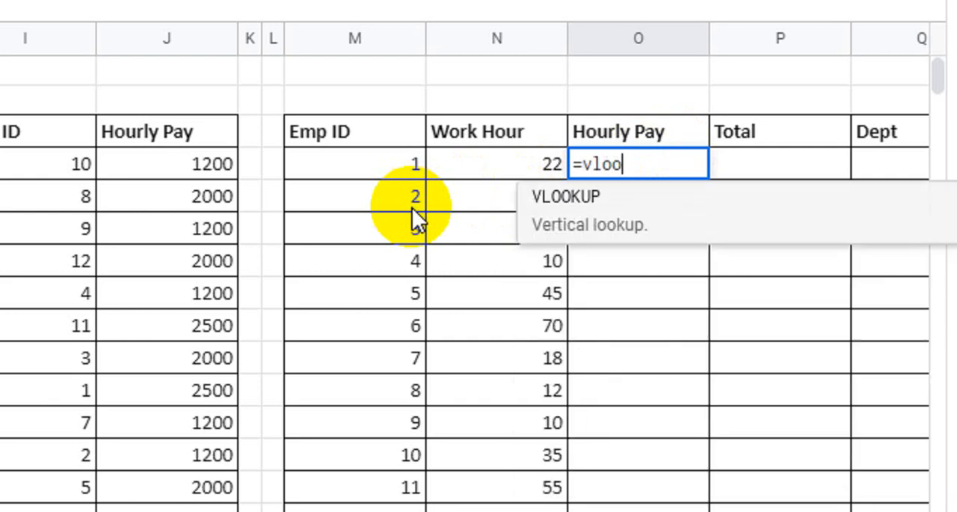
key("Tab")
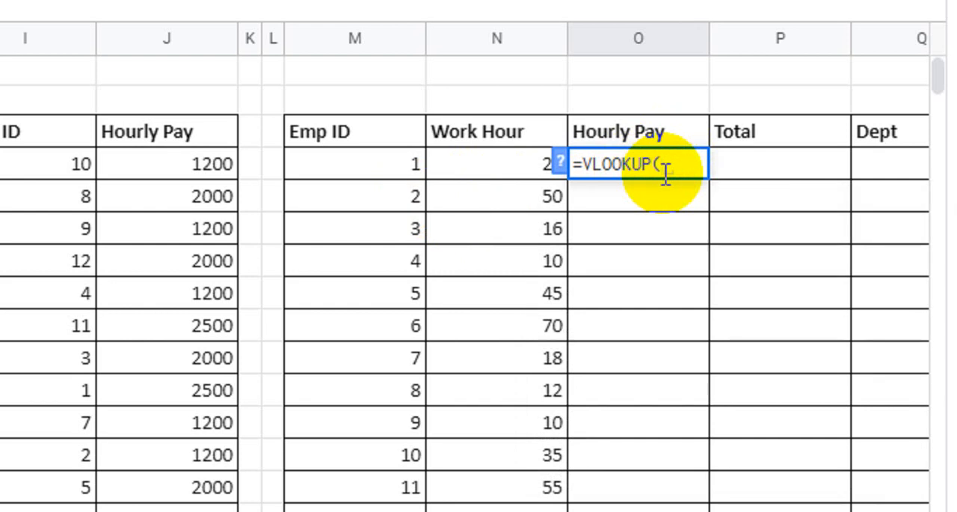
left_click(360, 164)
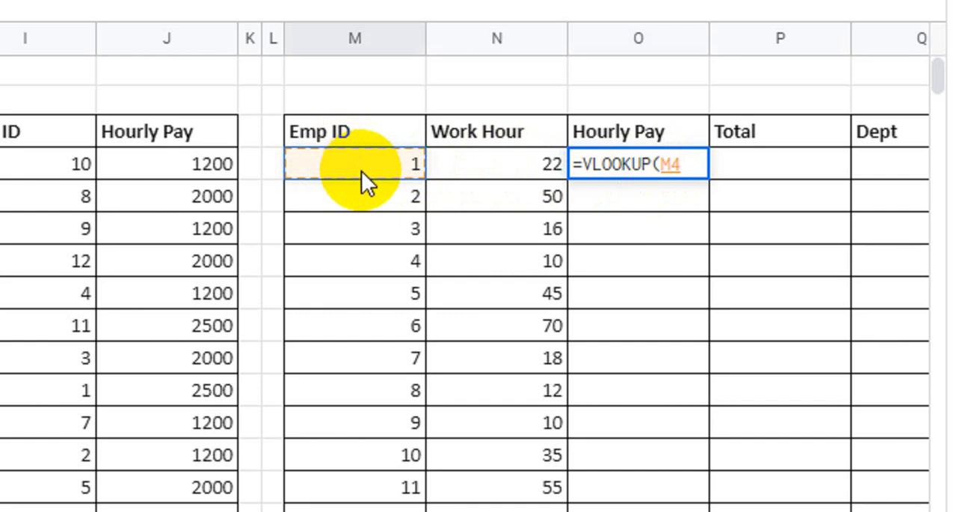
type(",")
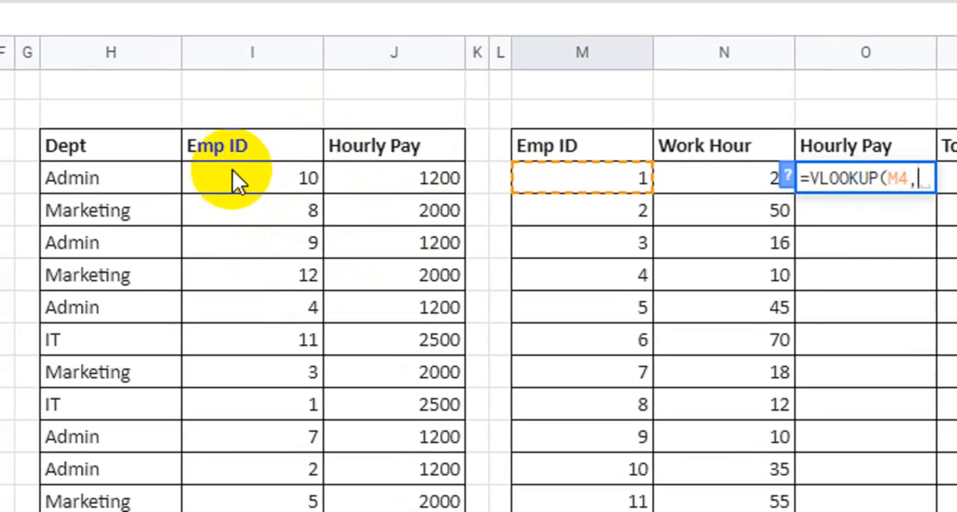
left_click_drag(250, 185, 417, 511)
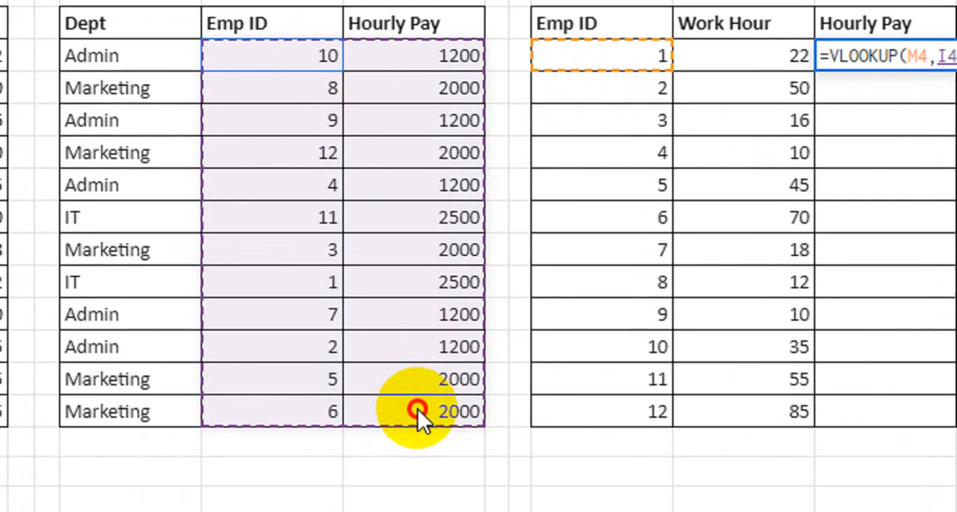
left_click_drag(417, 408, 418, 410)
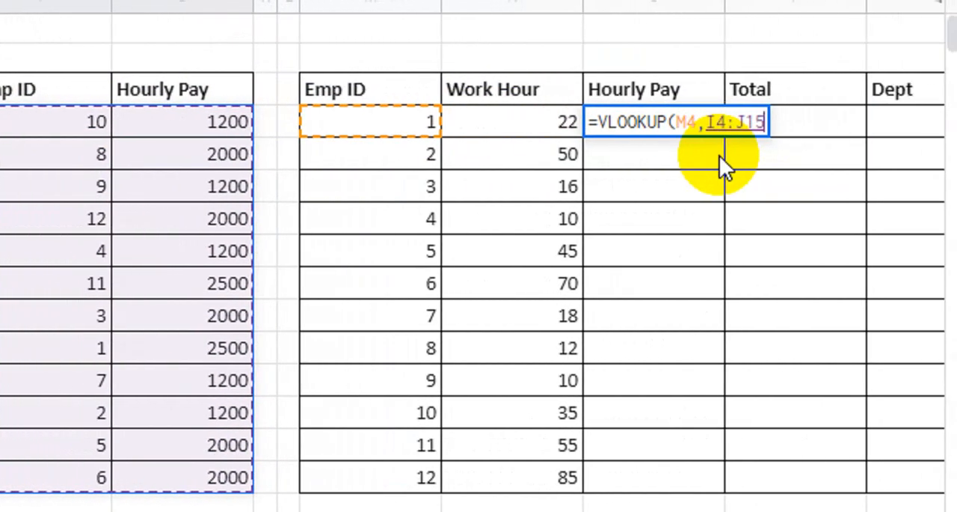
key("F4")
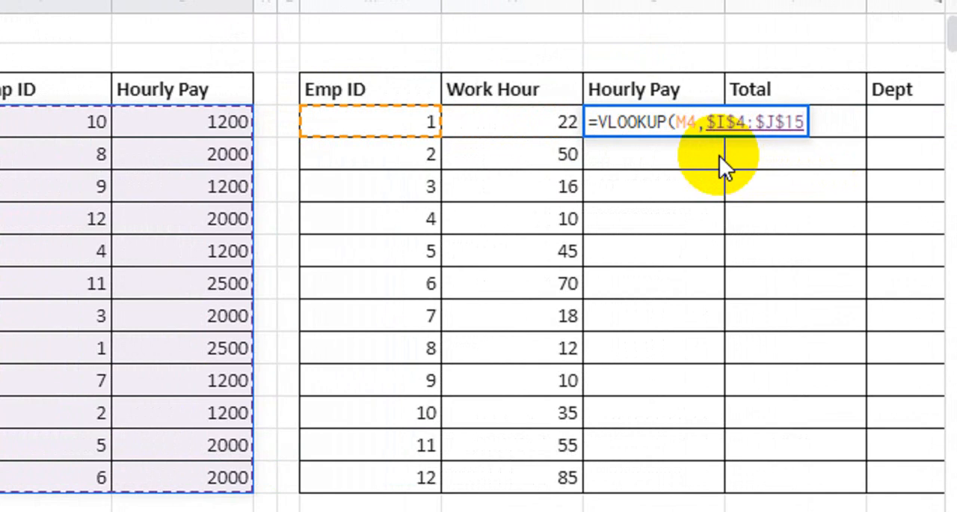
Complete the VLOOKUP with column index 2 and exact match 0, and fill it from O4 down to O15
type(",")
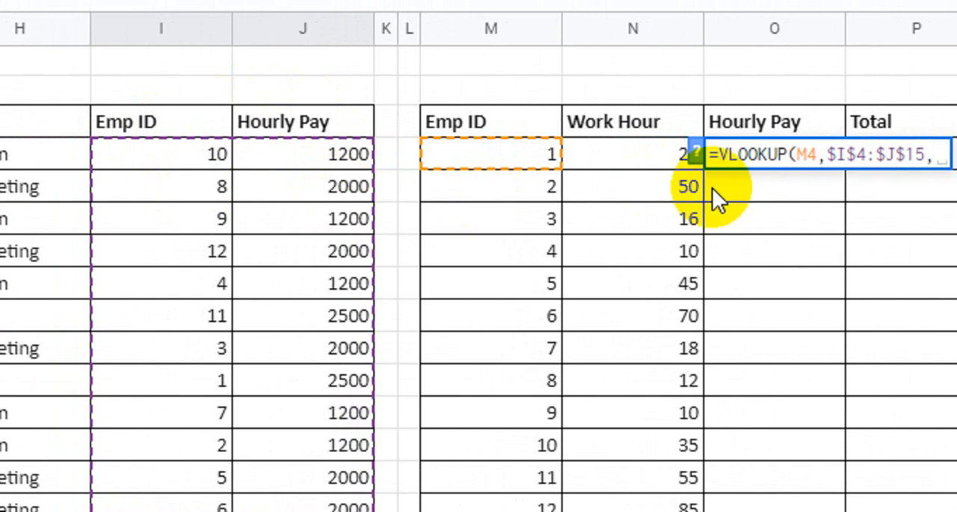
type("2")
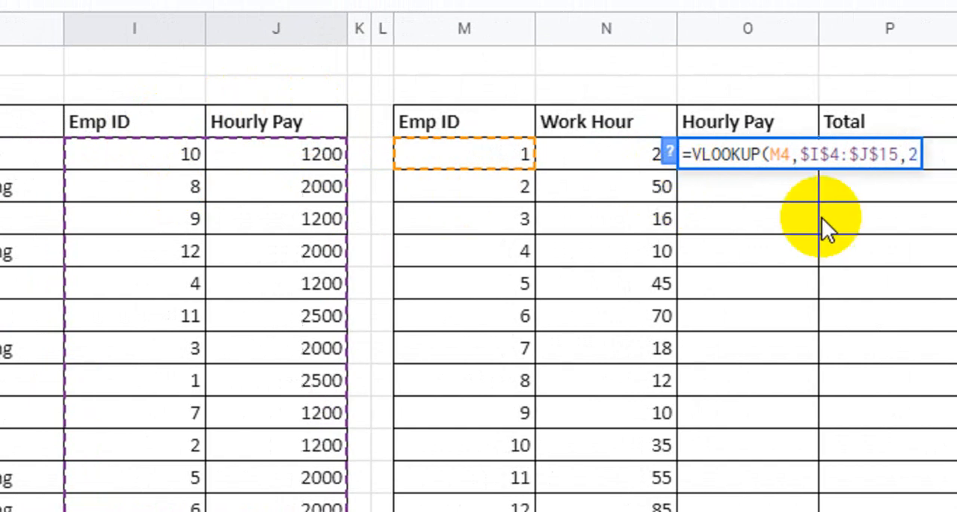
type(",")
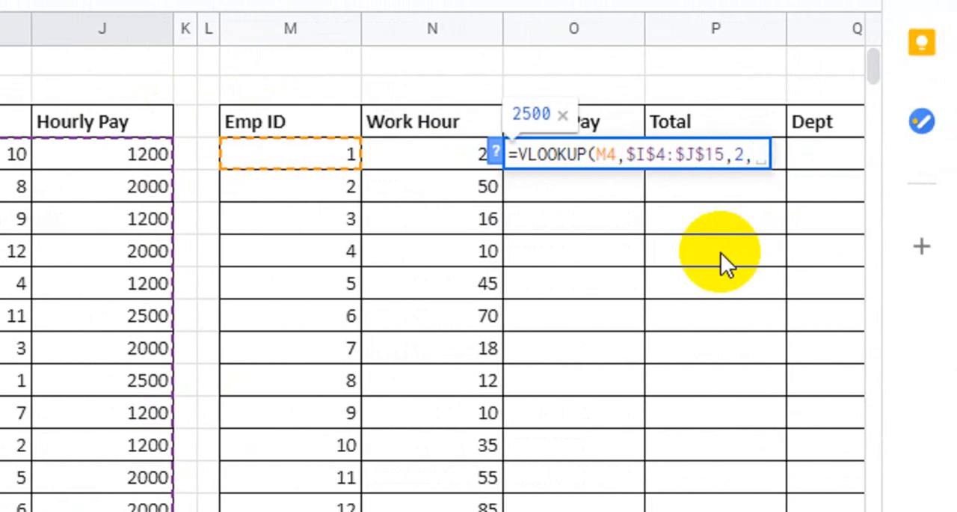
type("0)")
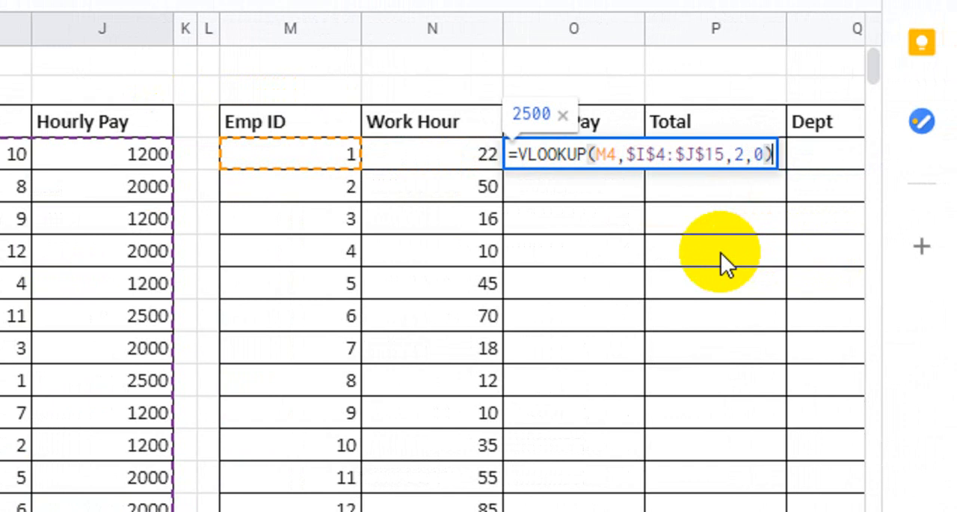
key("Return")
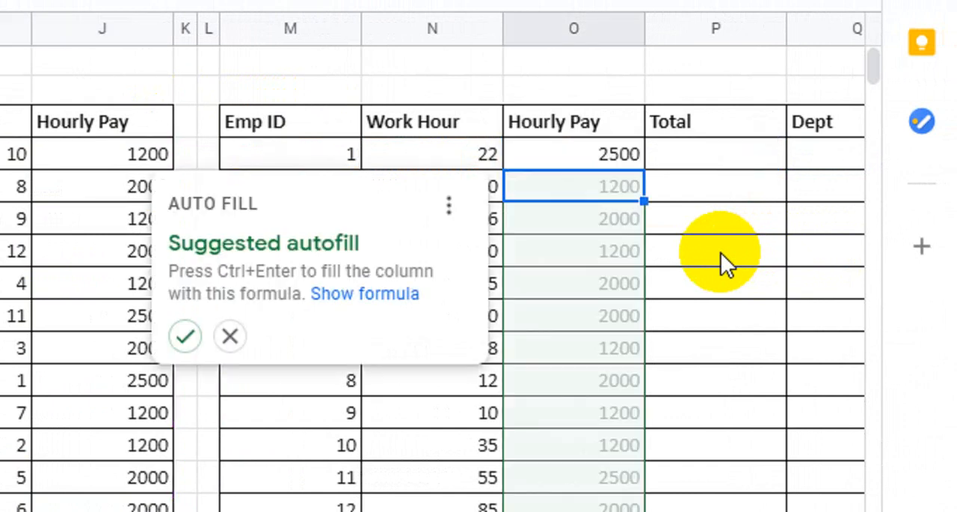
left_click(629, 150)
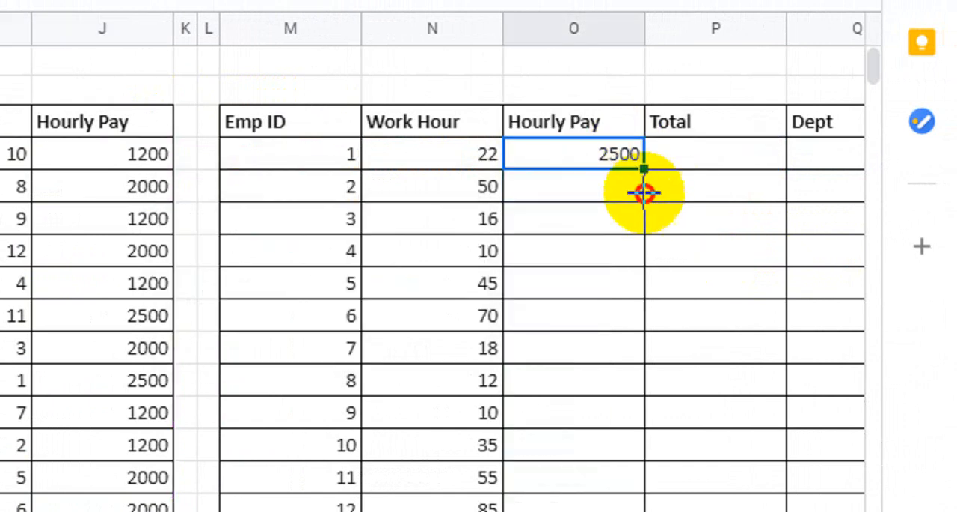
left_click_drag(644, 193, 597, 338)
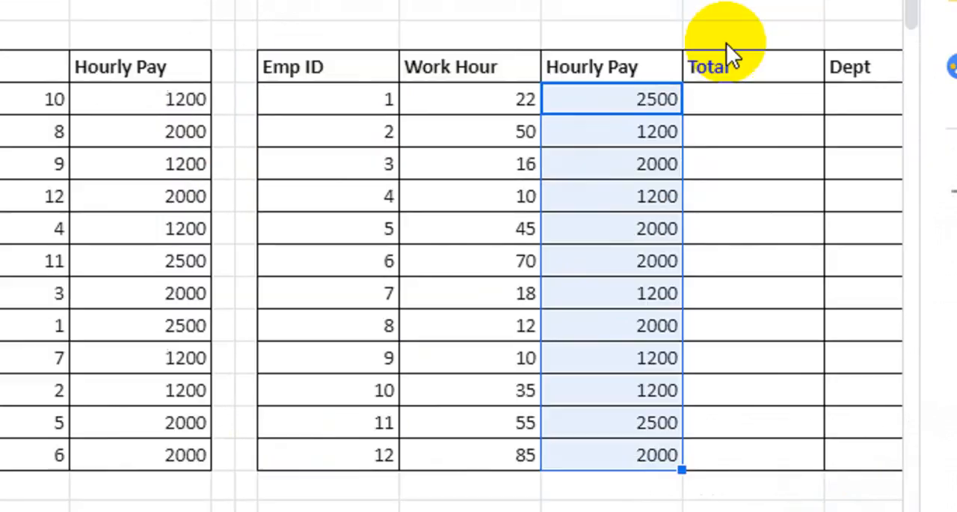
Enter =N4*O4 in P4 under Total and fill the formula down to P15
left_click(720, 129)
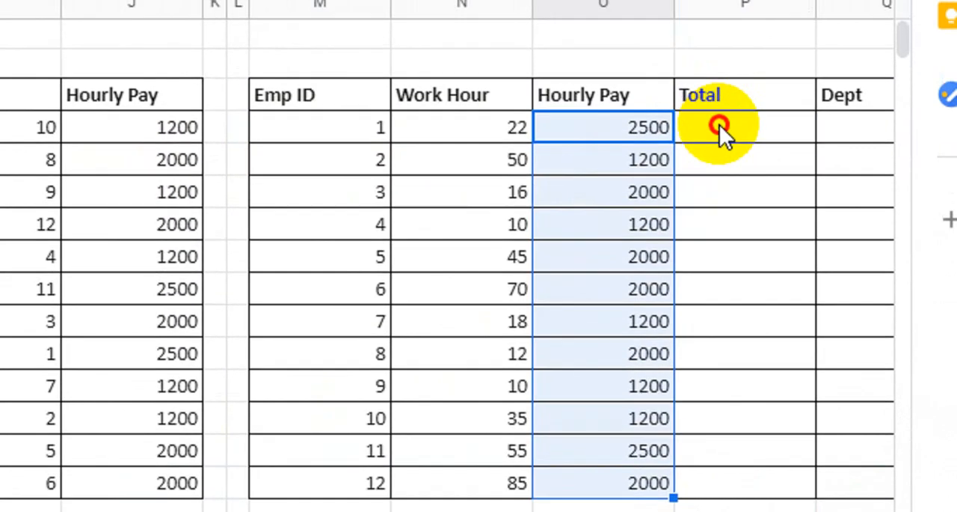
type("=")
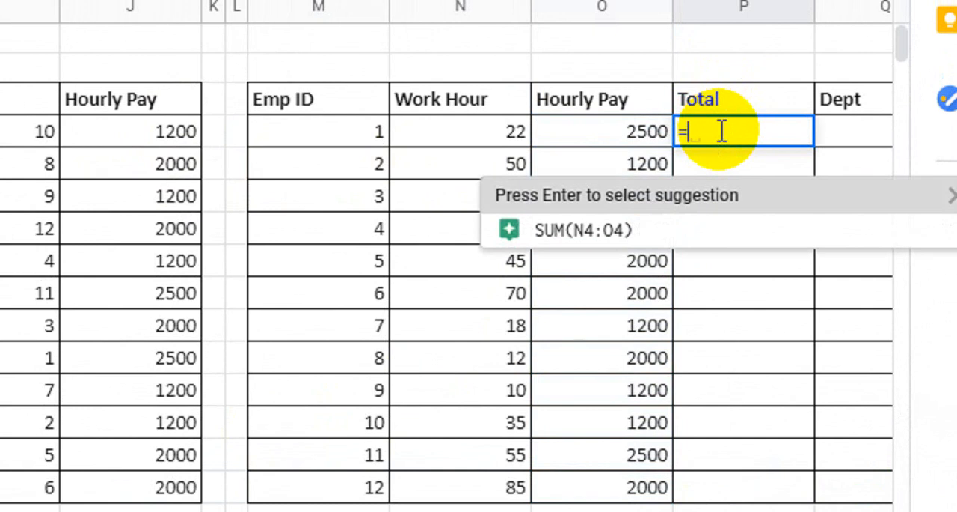
left_click(455, 133)
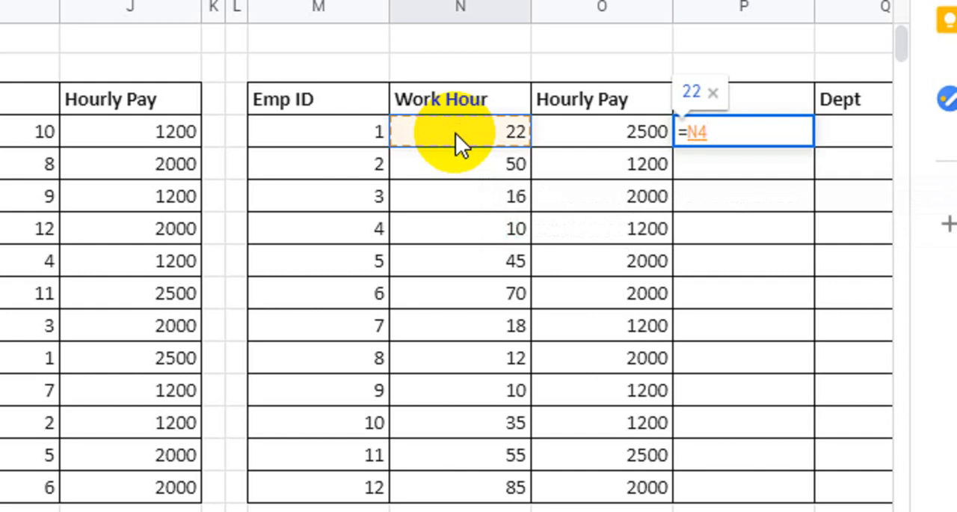
type("*")
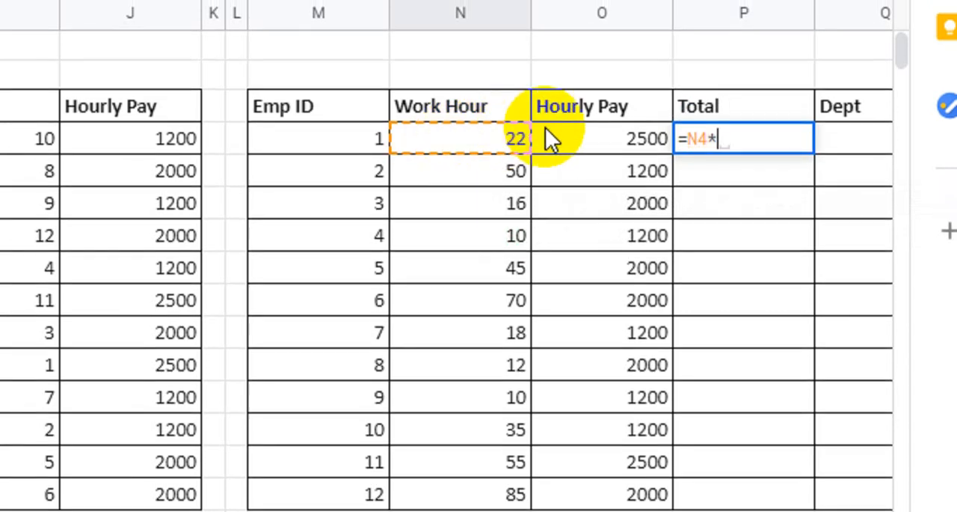
left_click(606, 141)
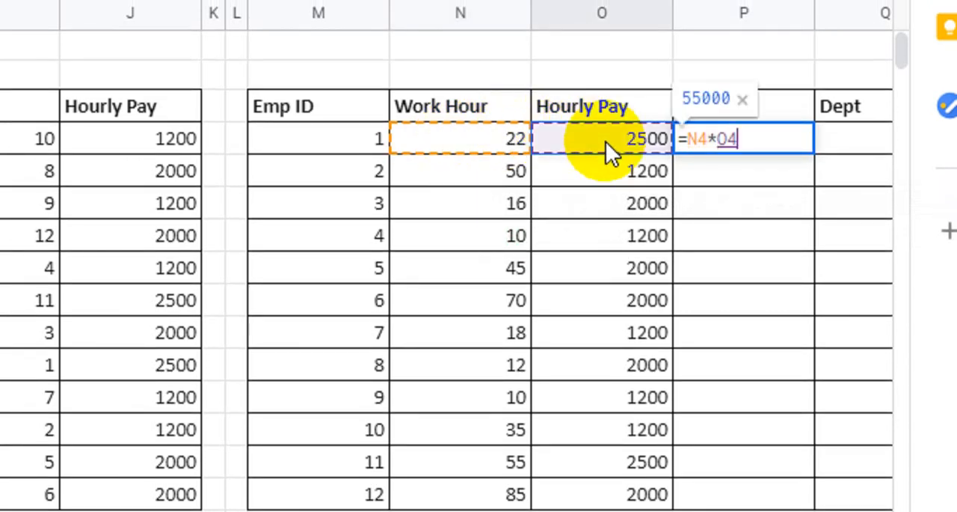
key("Return")
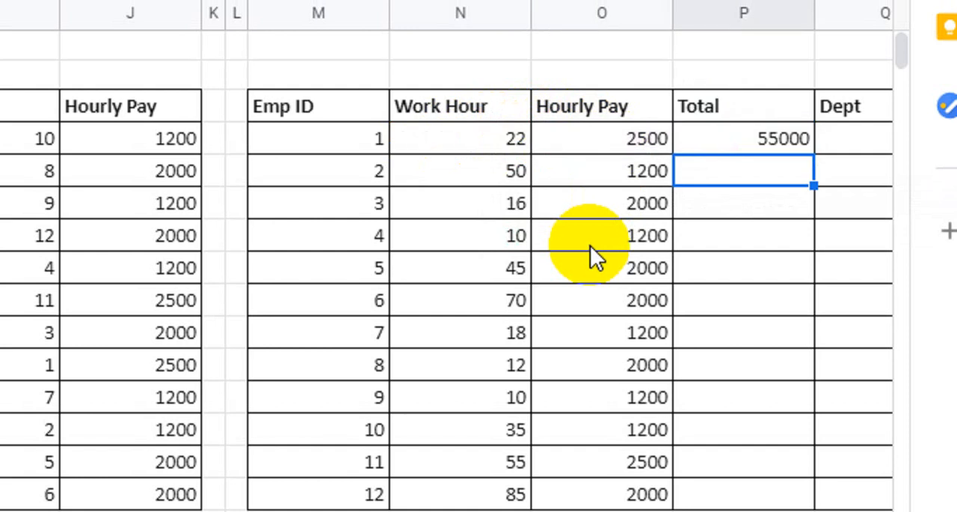
left_click(727, 137)
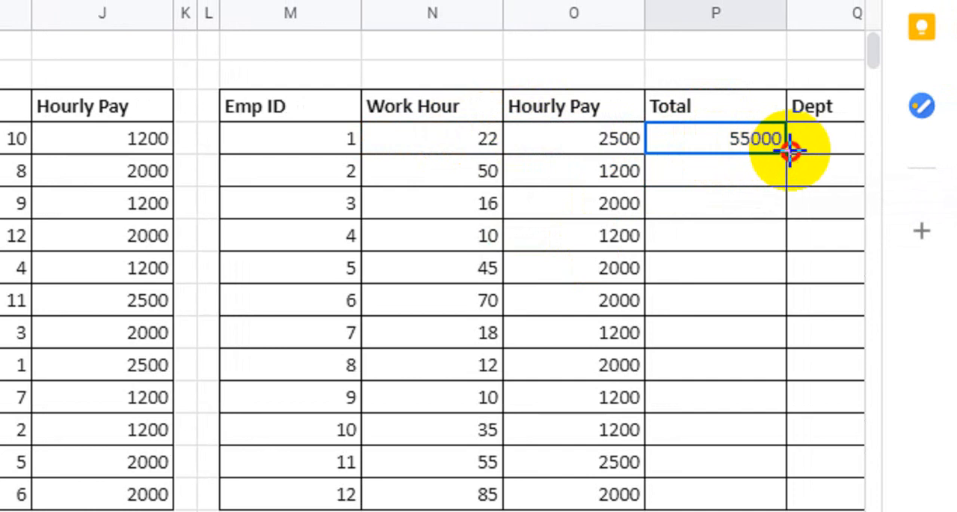
left_click_drag(787, 150, 778, 505)
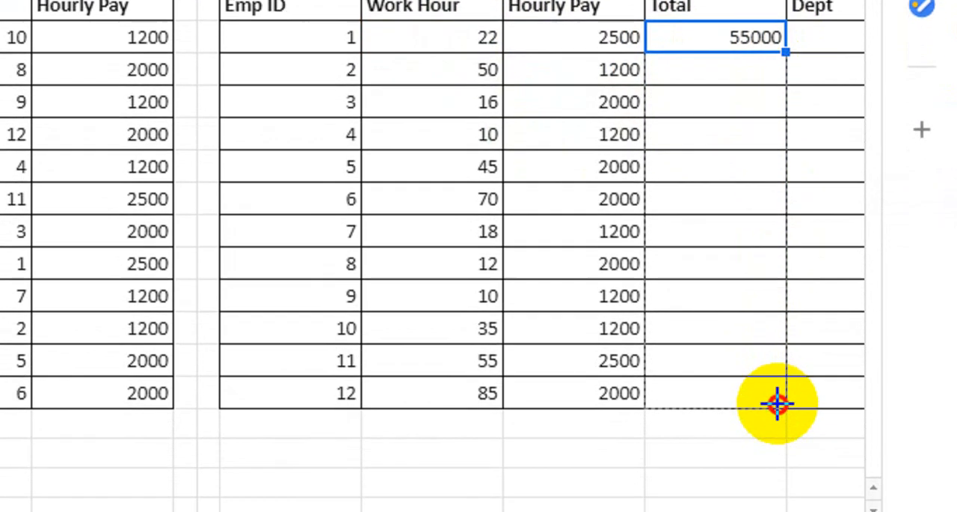
left_click_drag(777, 404, 778, 406)
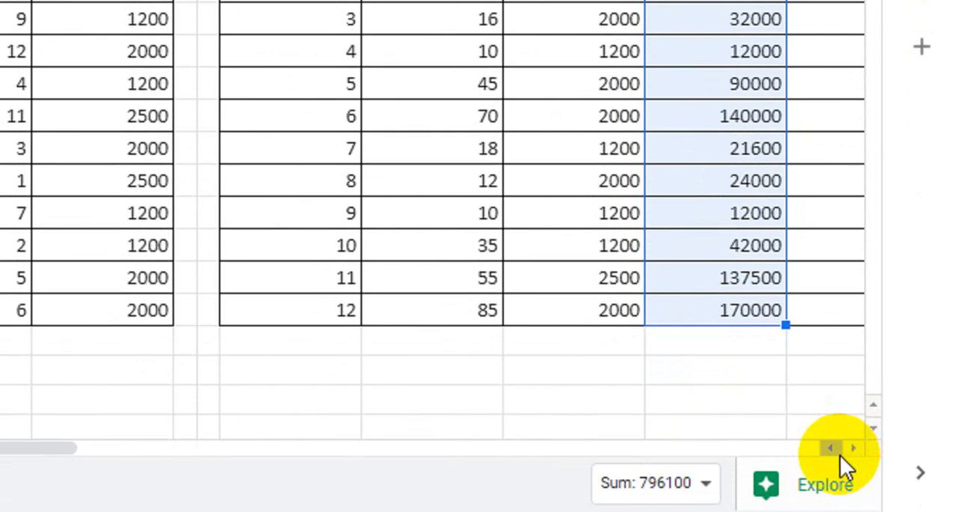
Begin a VLOOKUP formula in Q4 under Dept with M4 as the search key
left_click(854, 449)
left_click(854, 448)
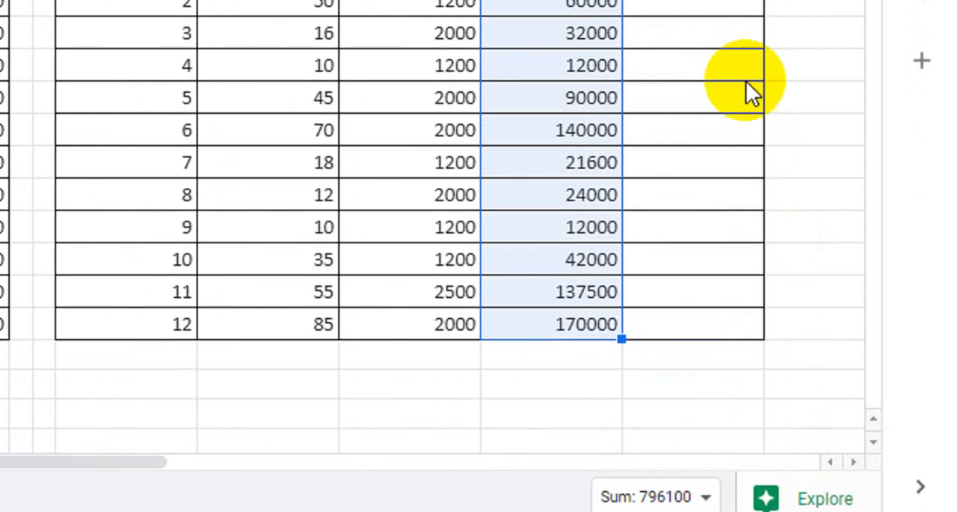
left_click(673, 121)
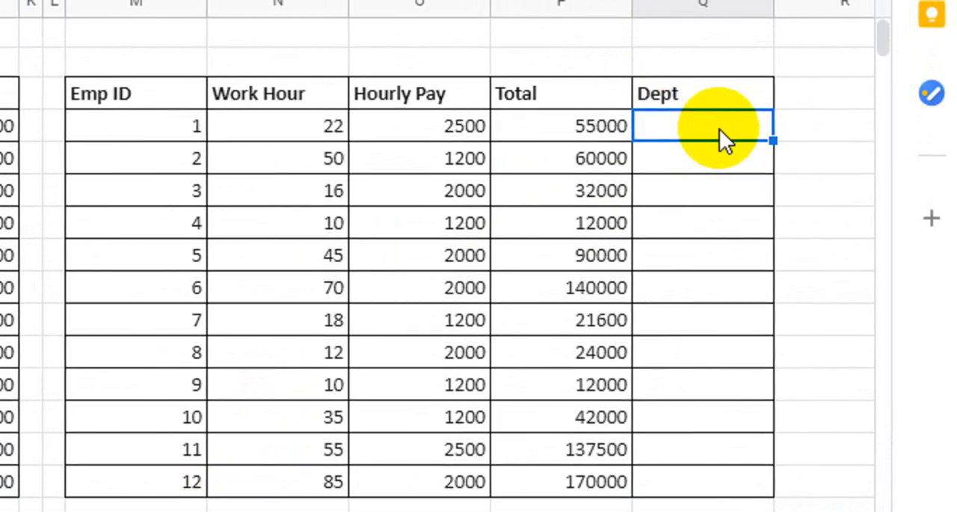
double_click(719, 129)
type("=vlo")
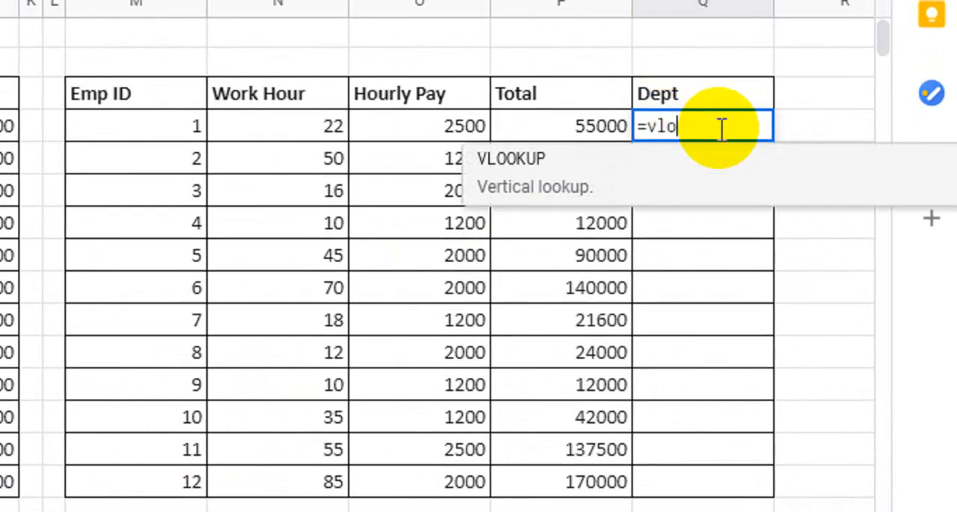
key("Tab")
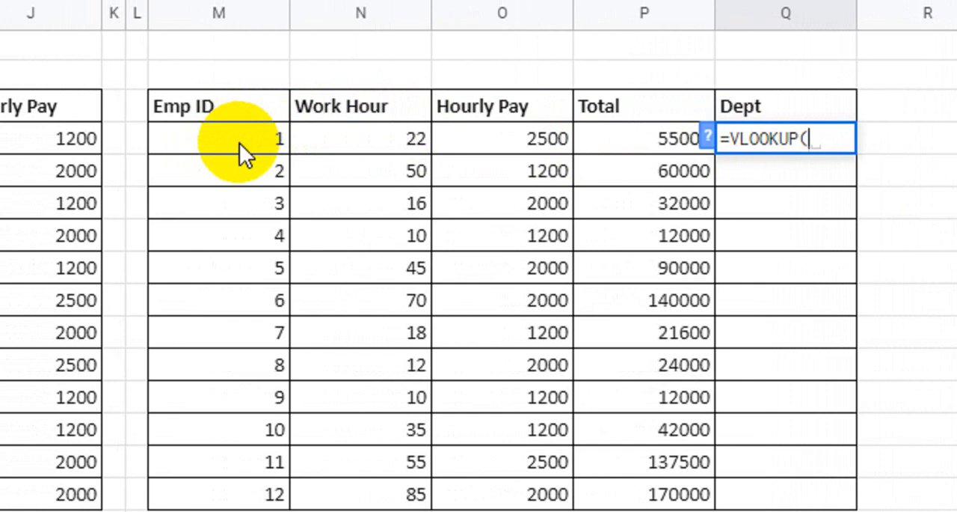
left_click(239, 143)
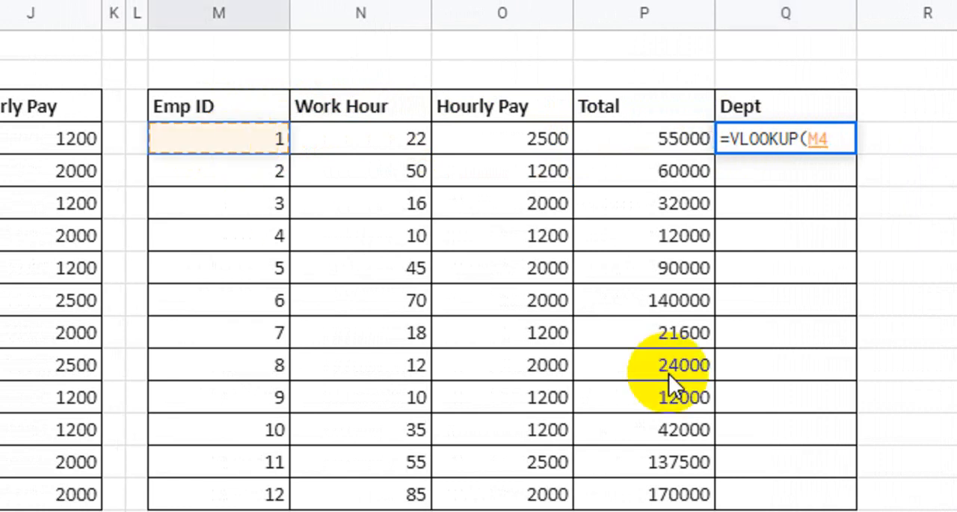
type(",")
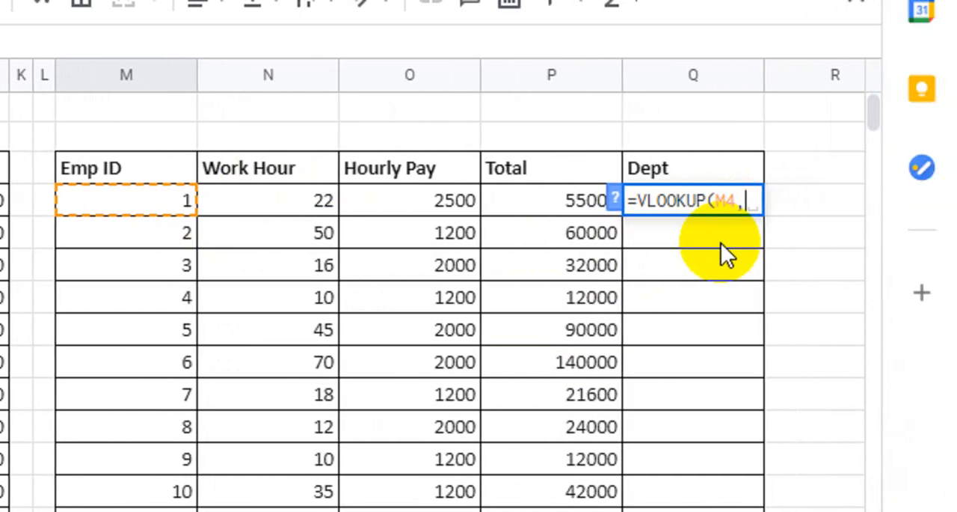
Open a curly-brace array as the lookup range, with the absolute range $I$4:$J$15 as its first part
type("{")
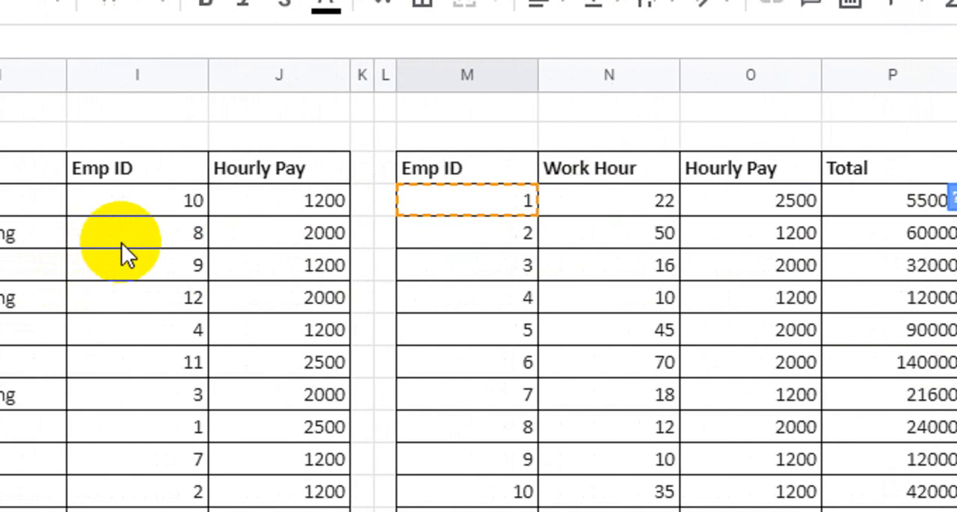
left_click(161, 199)
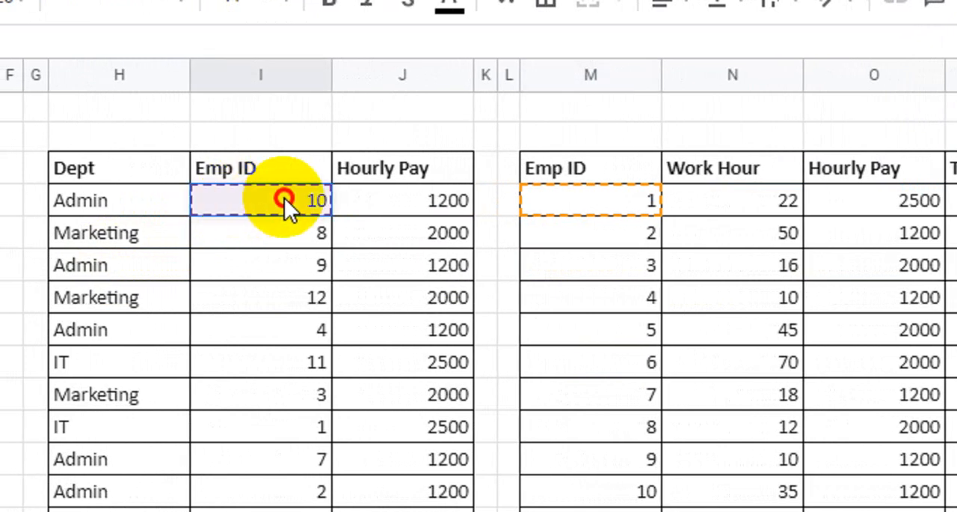
left_click(347, 199)
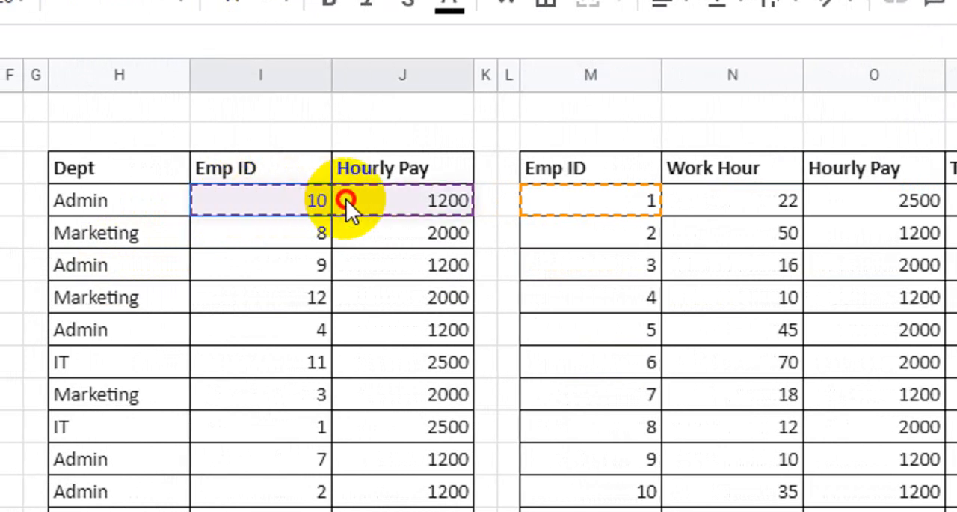
left_click_drag(403, 205, 394, 456)
left_click_drag(393, 422, 395, 396)
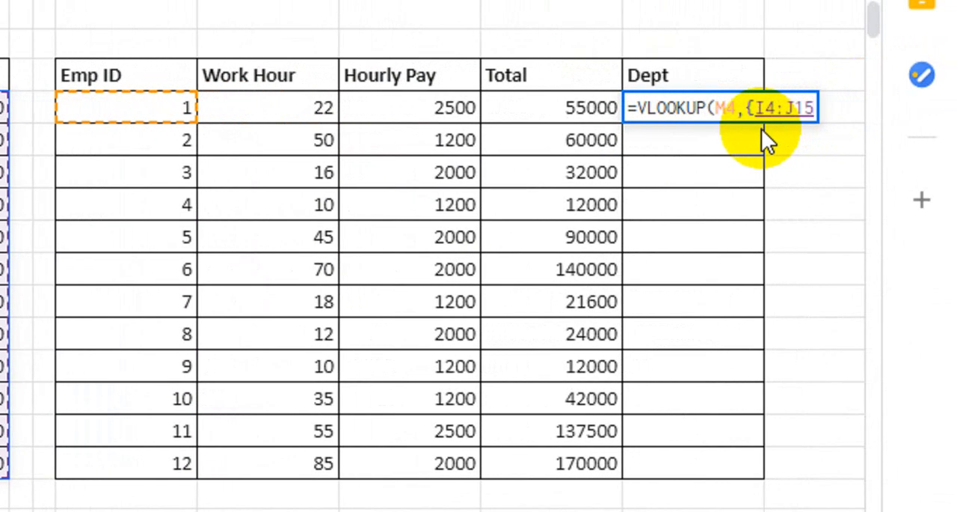
key("F4")
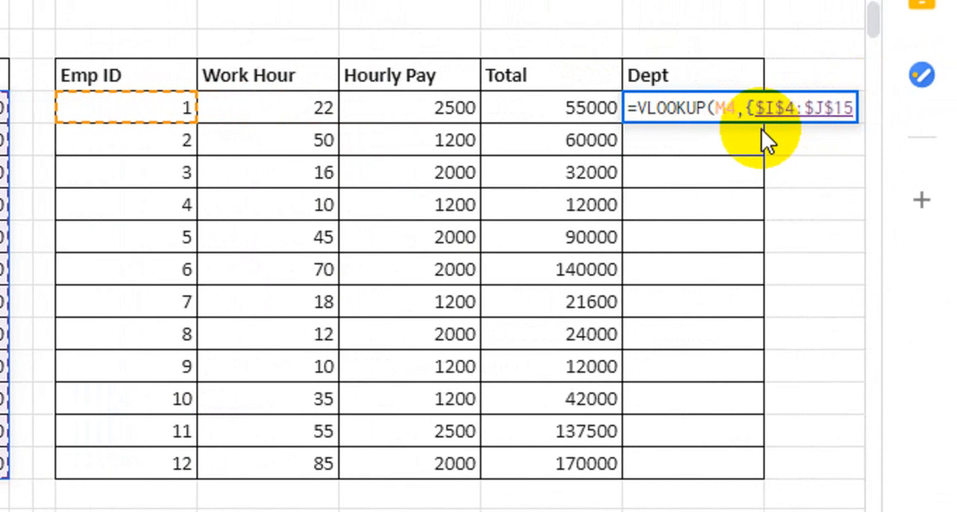
Add the absolute Dept range $H$4:$H$15 as the array's second part and close the curly brace
type(",")
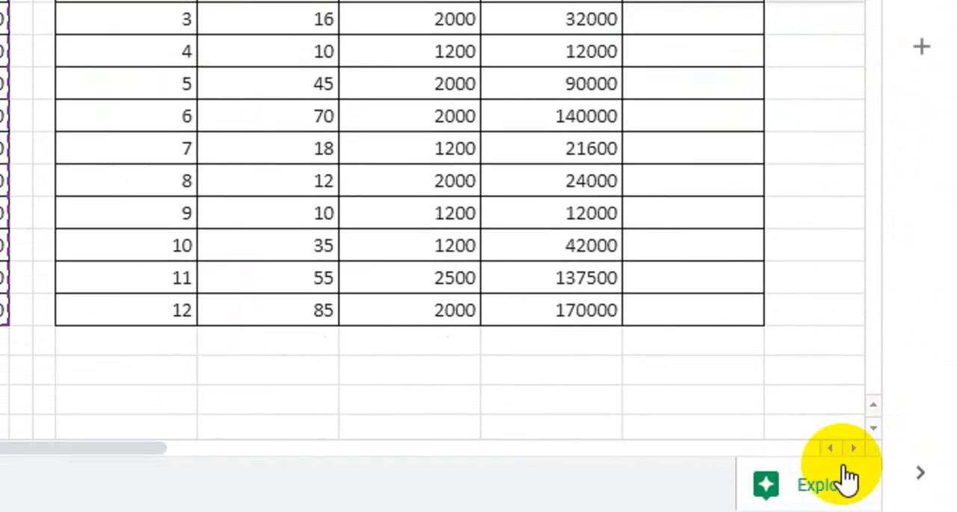
left_click(853, 449)
left_click(853, 448)
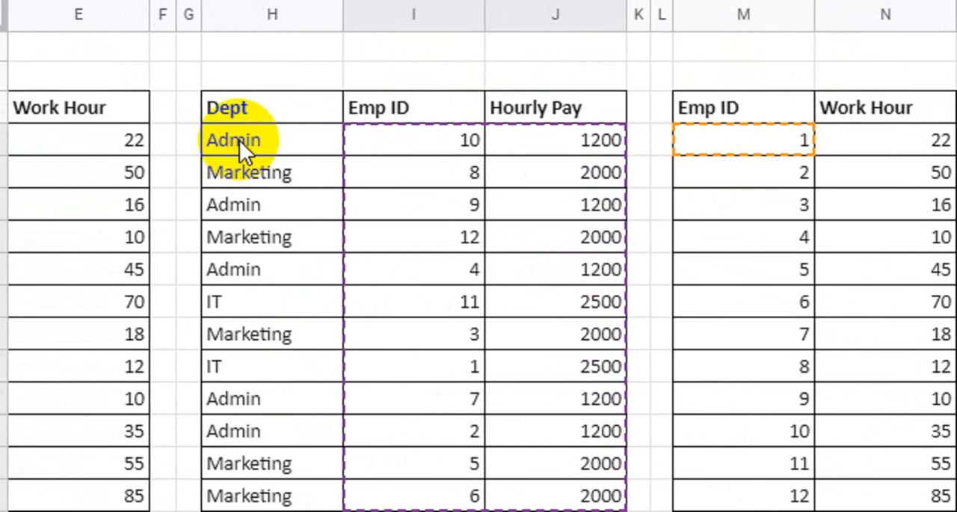
left_click_drag(207, 142, 250, 491)
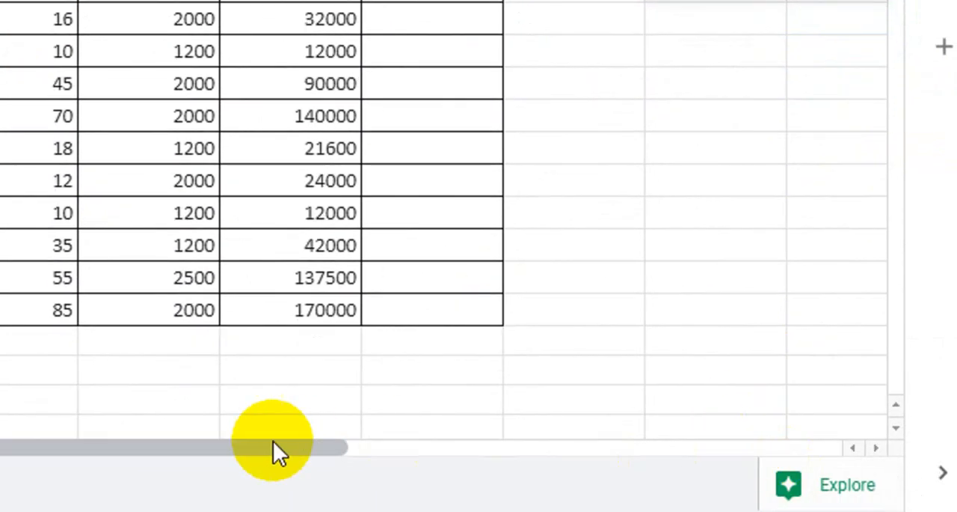
left_click_drag(272, 449, 241, 449)
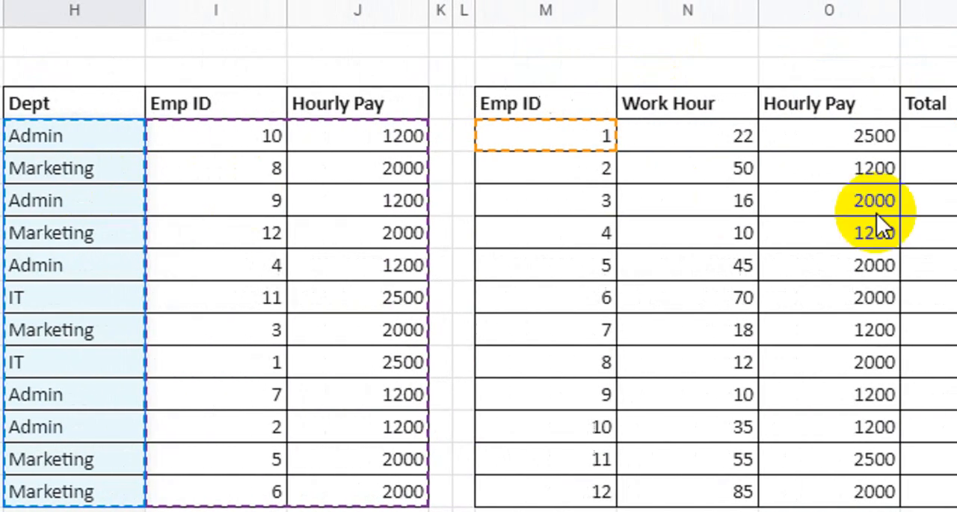
key("F4")
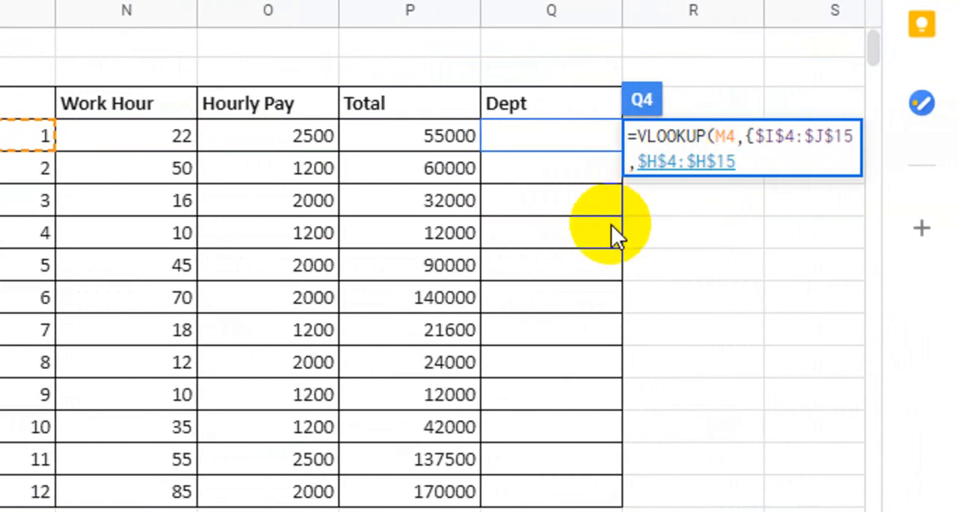
type("}")
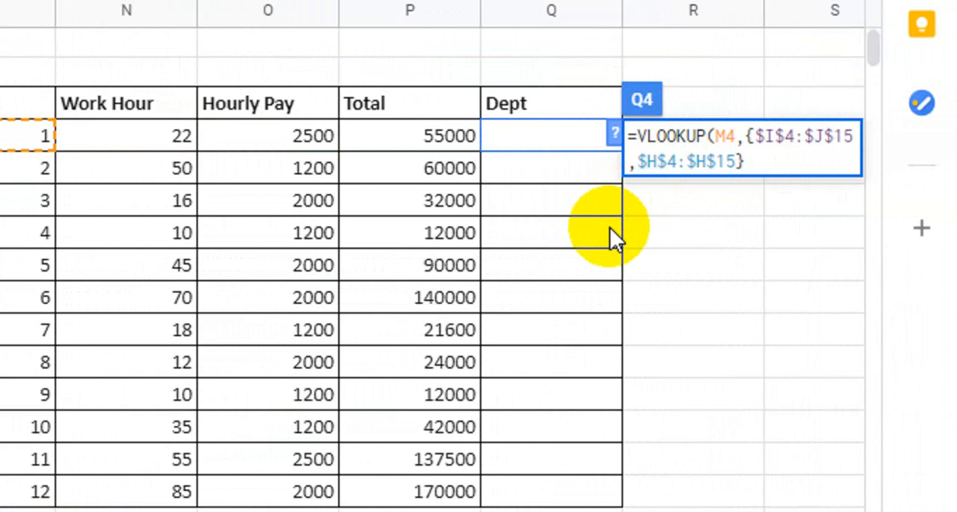
type(",")
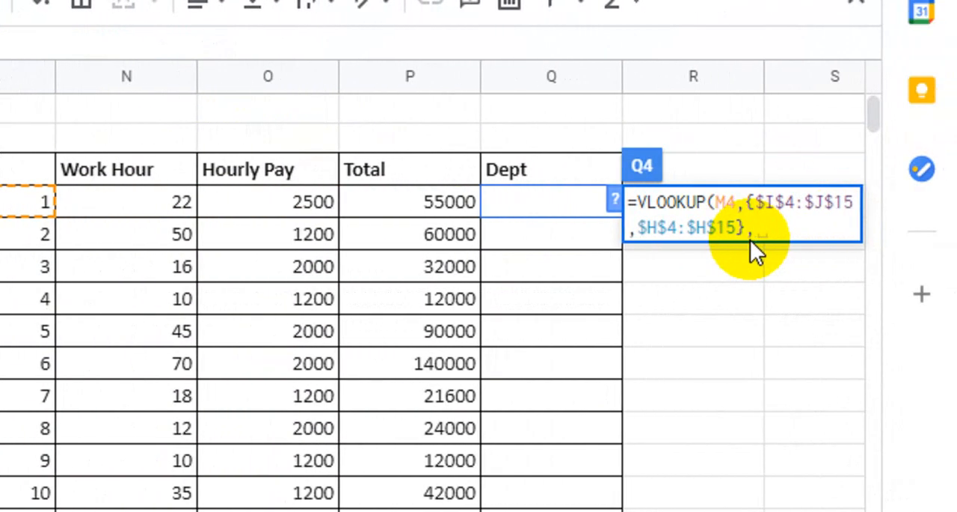
Complete the Q4 VLOOKUP with column index 3 and exact match 0
type("3,")
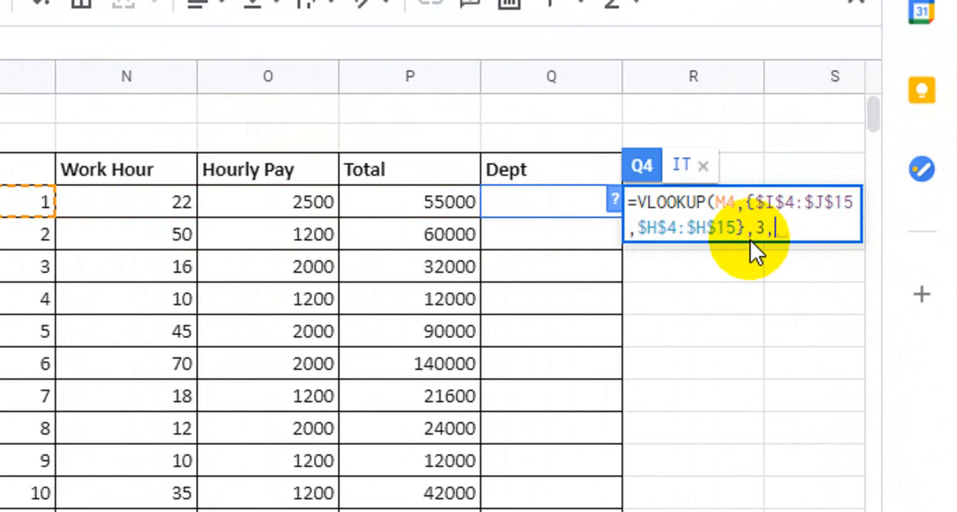
type("0)")
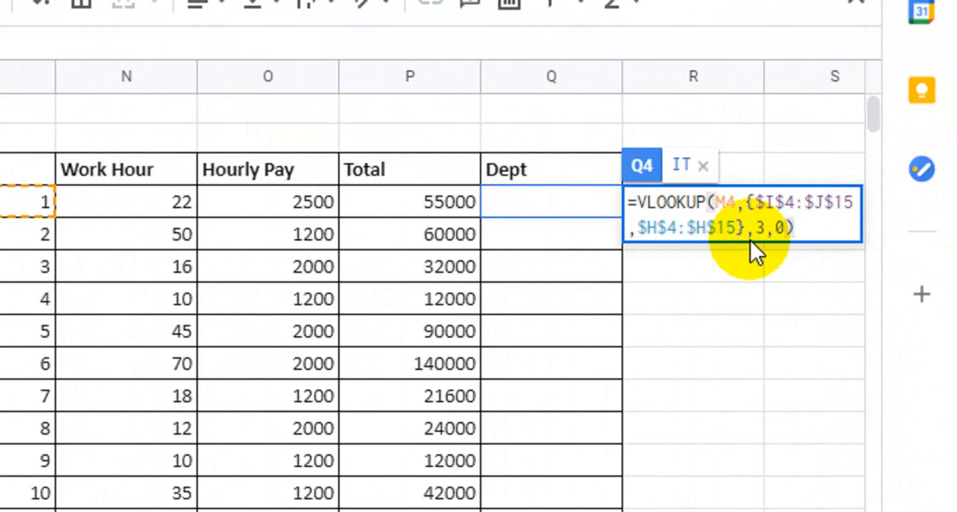
key("Return")
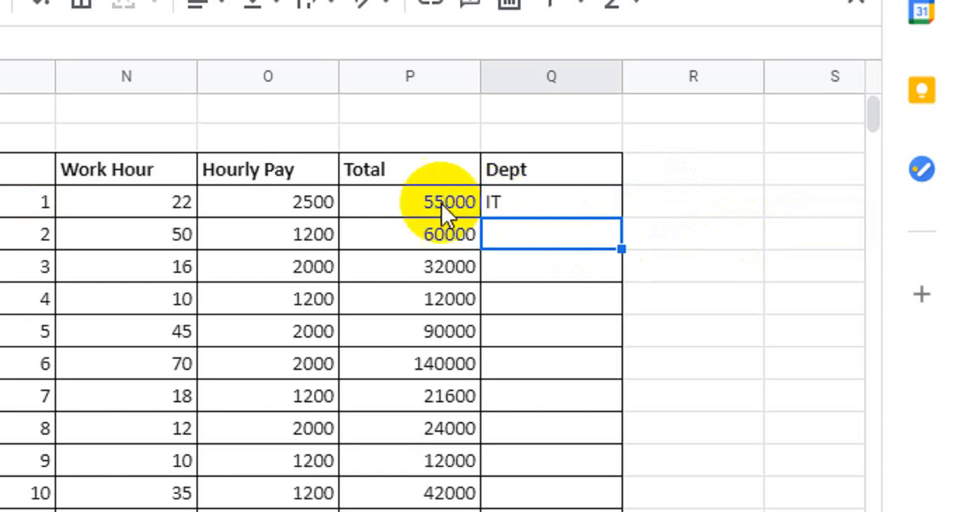
Check employee ID 1's department in the second table, and fill the Q4 formula down to Q15
left_click(503, 198)
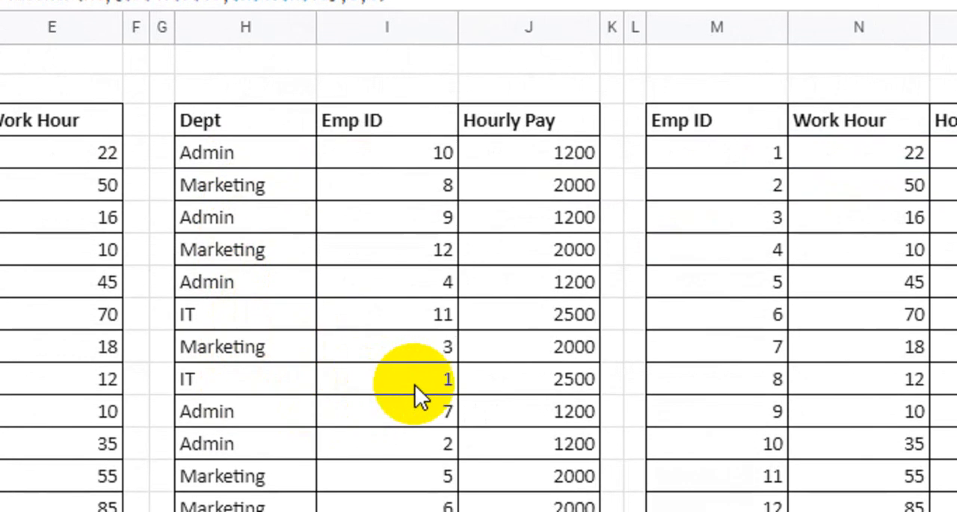
left_click_drag(393, 388, 228, 389)
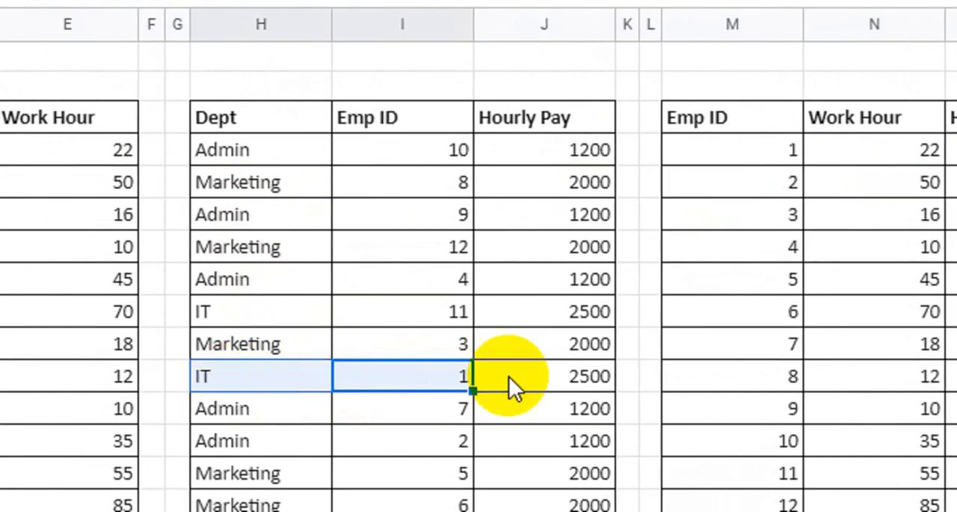
left_click(779, 149)
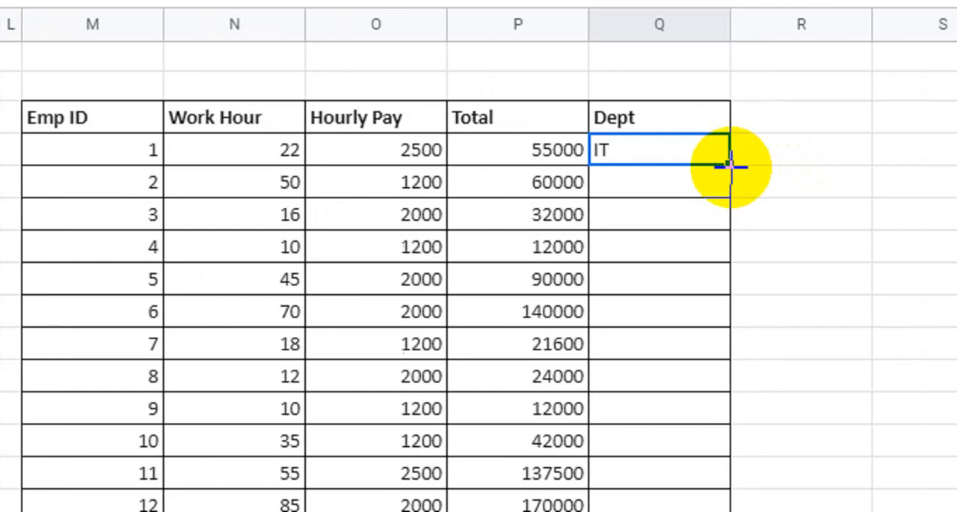
left_click_drag(729, 164, 716, 509)
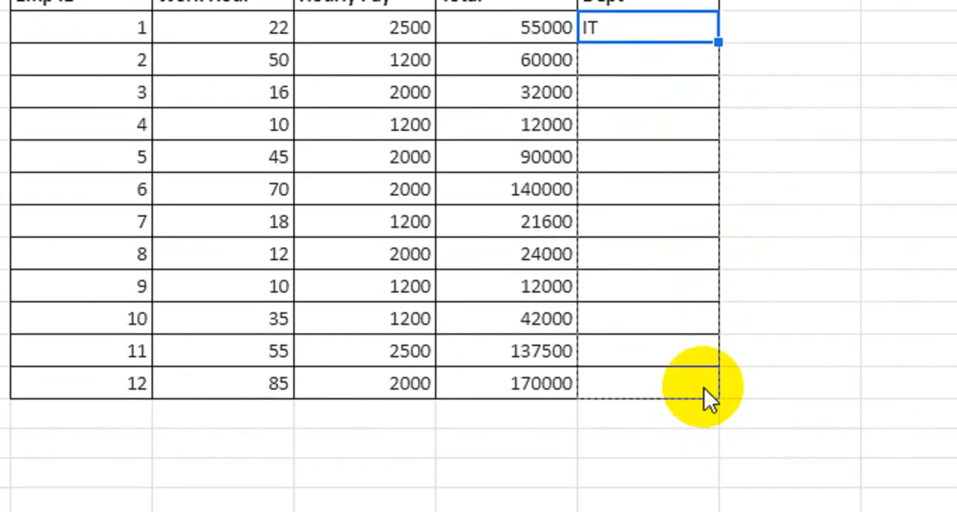
left_click_drag(704, 387, 704, 387)
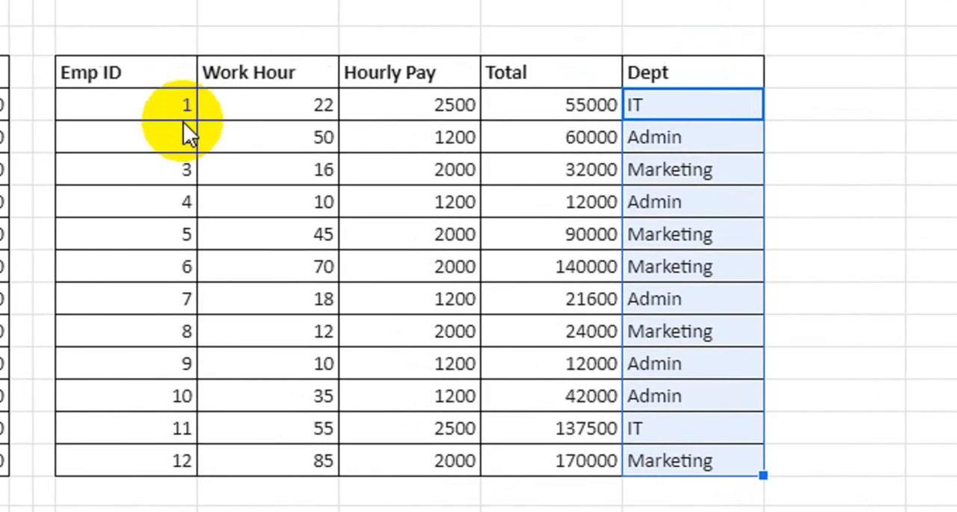
Check the departments of employee IDs 2 and 3 against their rows in the second table
left_click(129, 60)
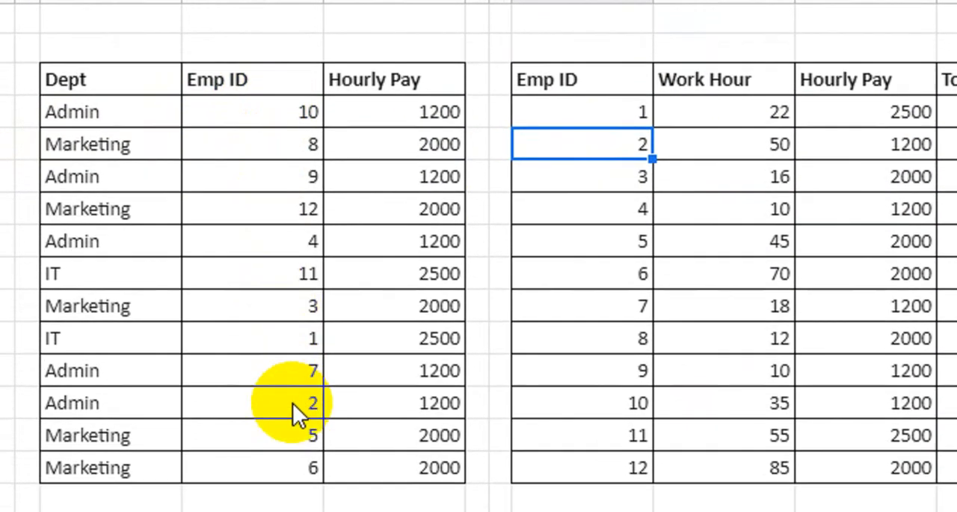
left_click_drag(295, 415, 127, 408)
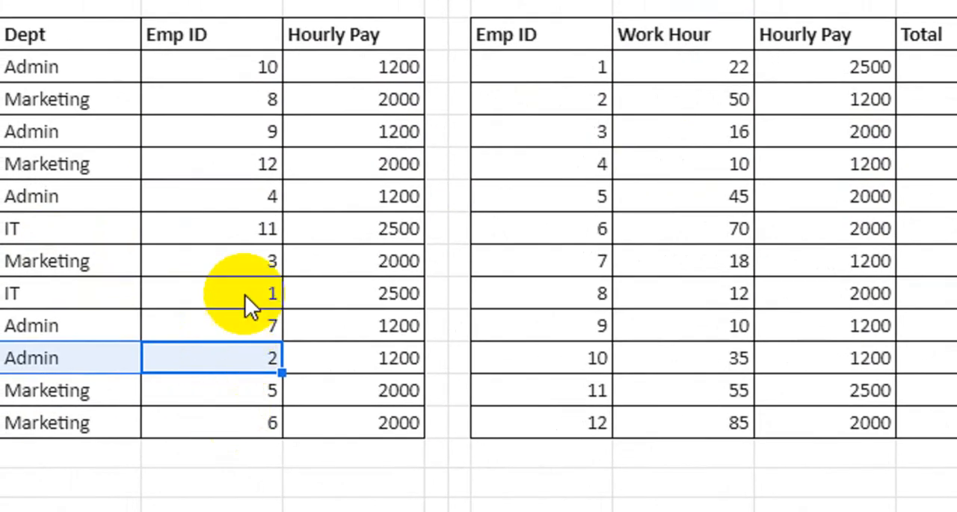
left_click_drag(213, 266, 71, 266)
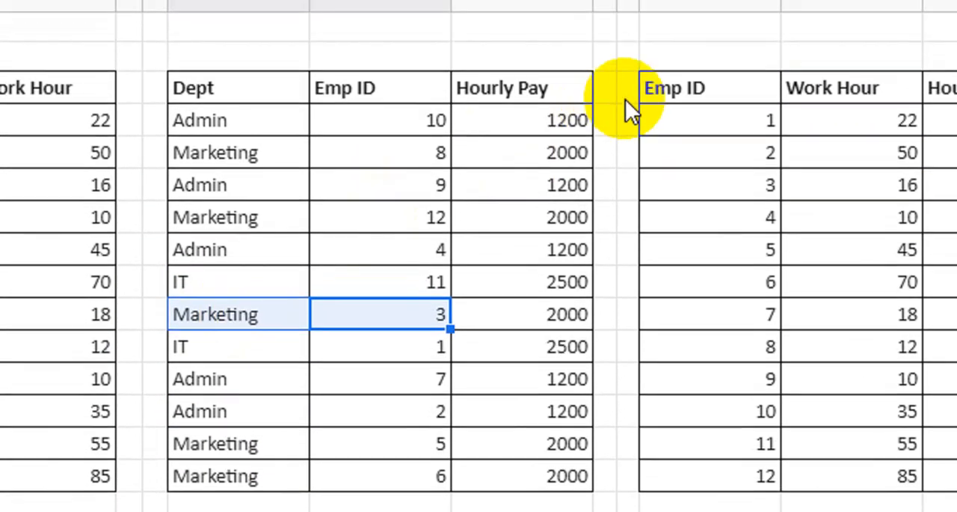
left_click(673, 105)
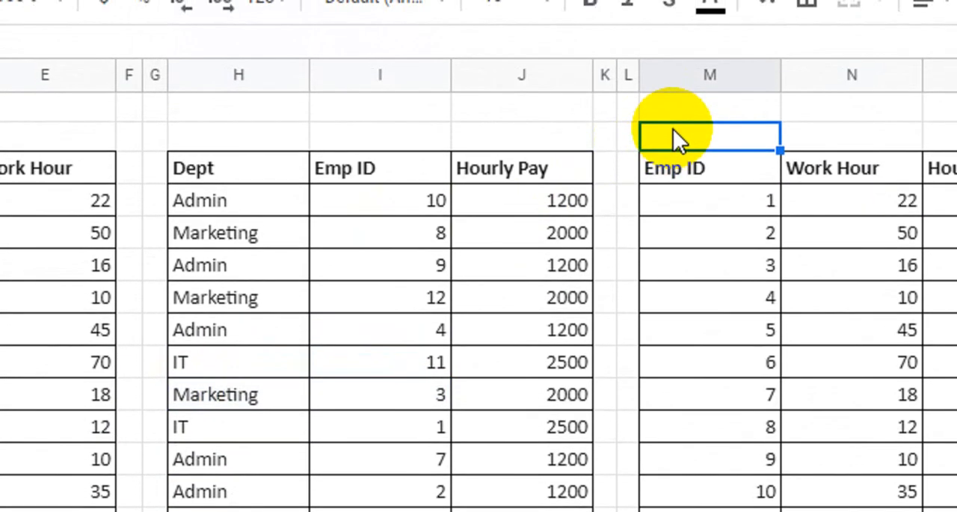